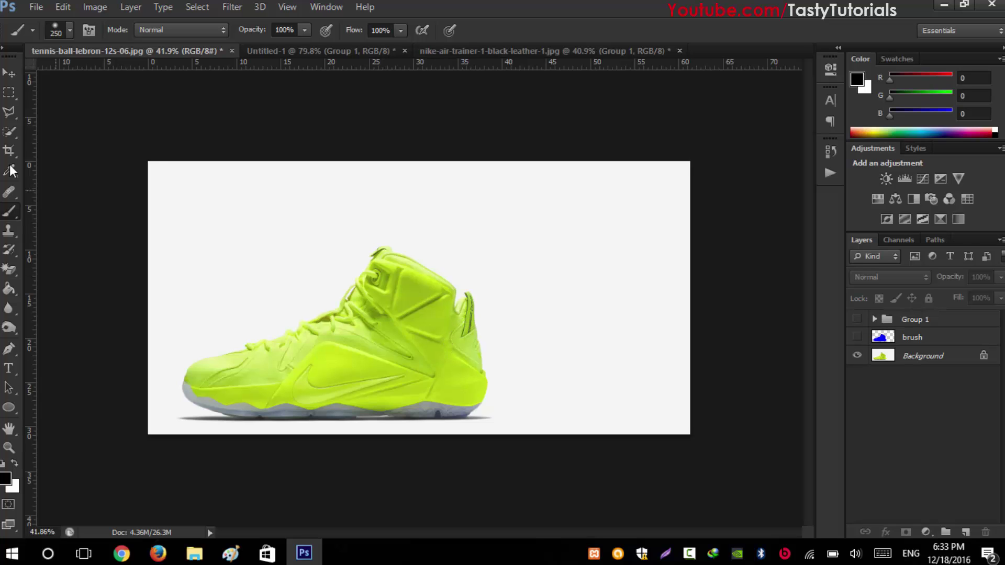
Pick the Move tool and zoom in on the tennis-ball sneaker photo.
left_click(9, 73)
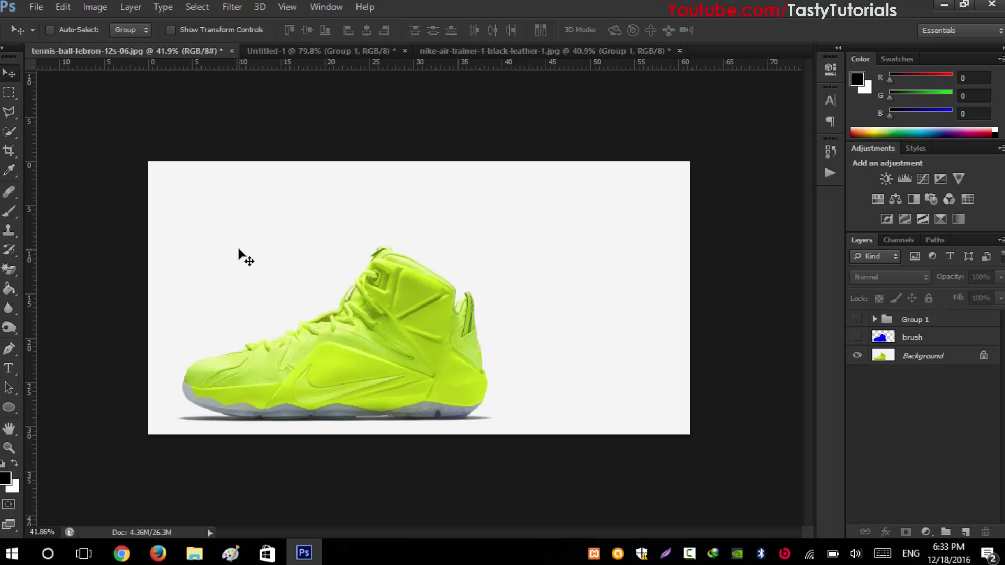
scroll(331, 337, "up", 2)
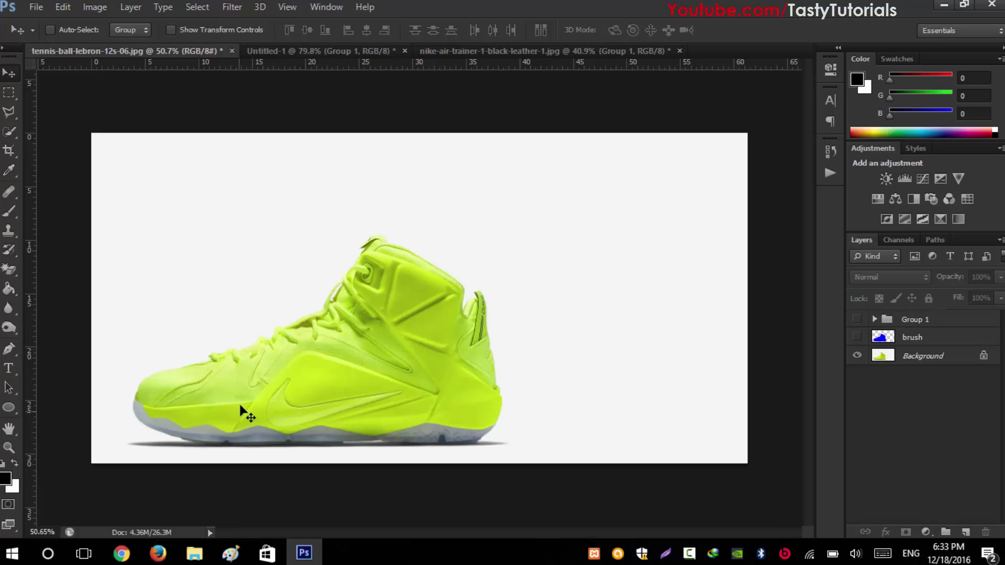
Reveal the blue shoe silhouette layer and Group 1's splash effect in the tennis-ball document.
left_click(857, 337)
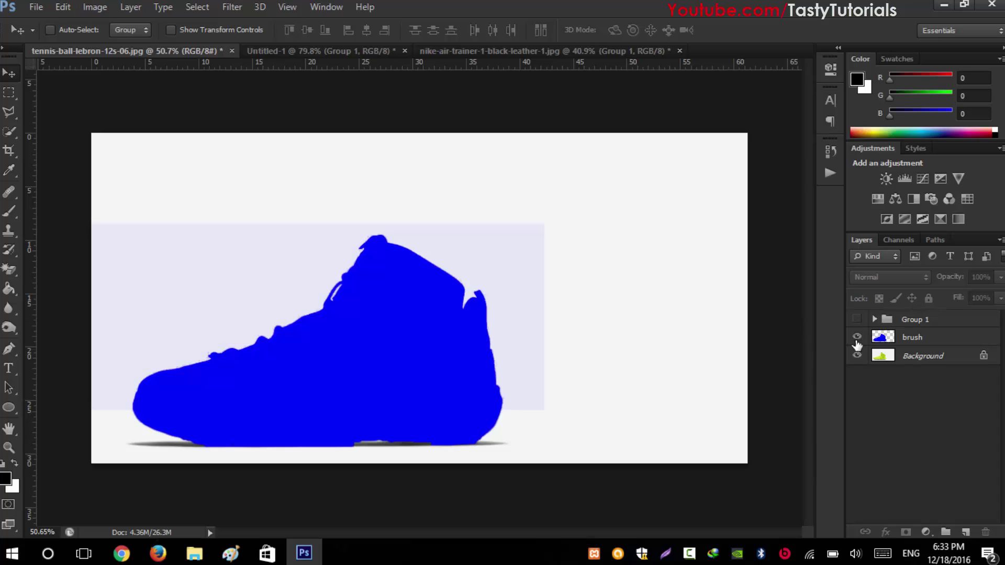
scroll(583, 343, "down", 1)
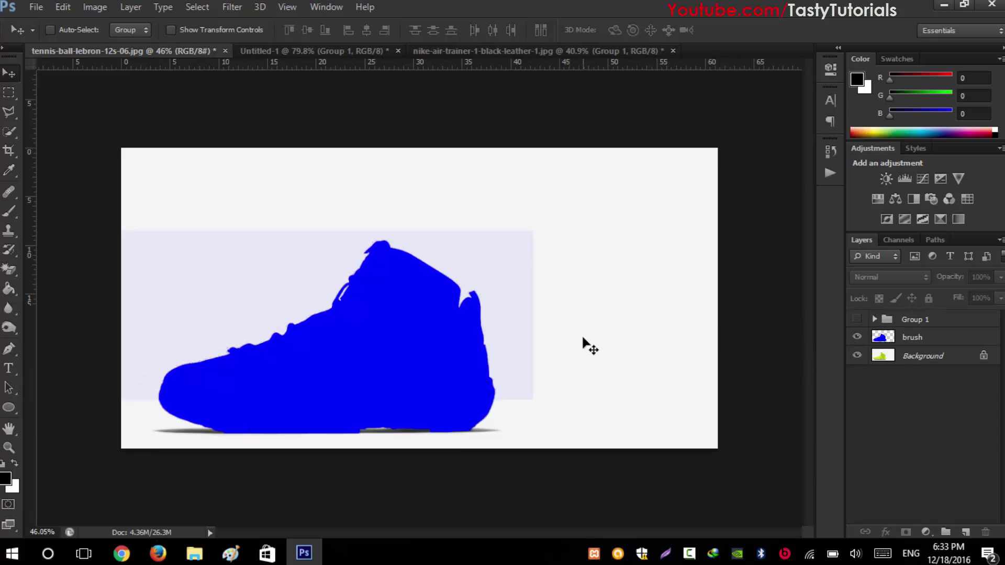
left_click(857, 320)
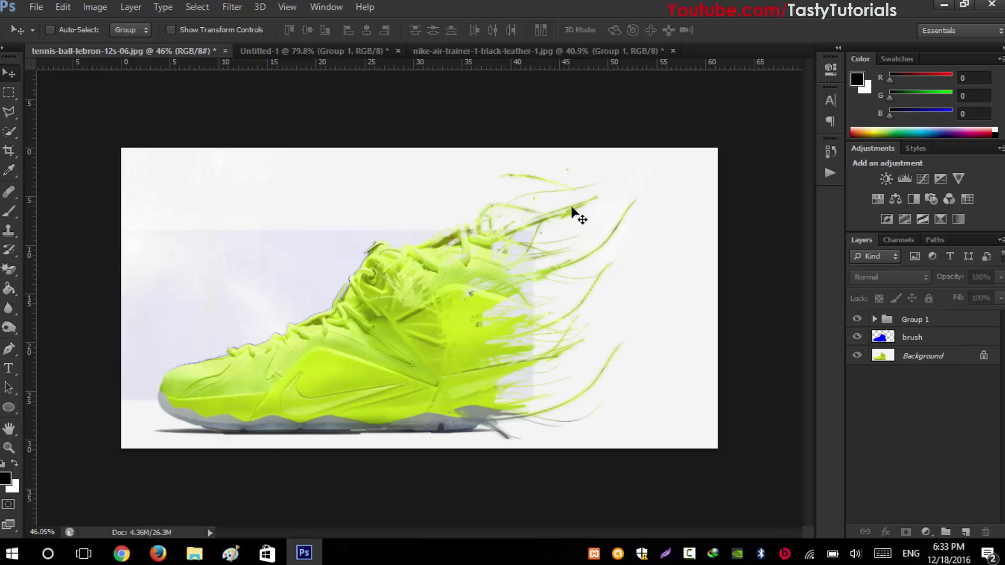
In the Untitled-1 purple Nike document, toggle the silhouette and Group 1 to display the splash effect.
left_click(259, 50)
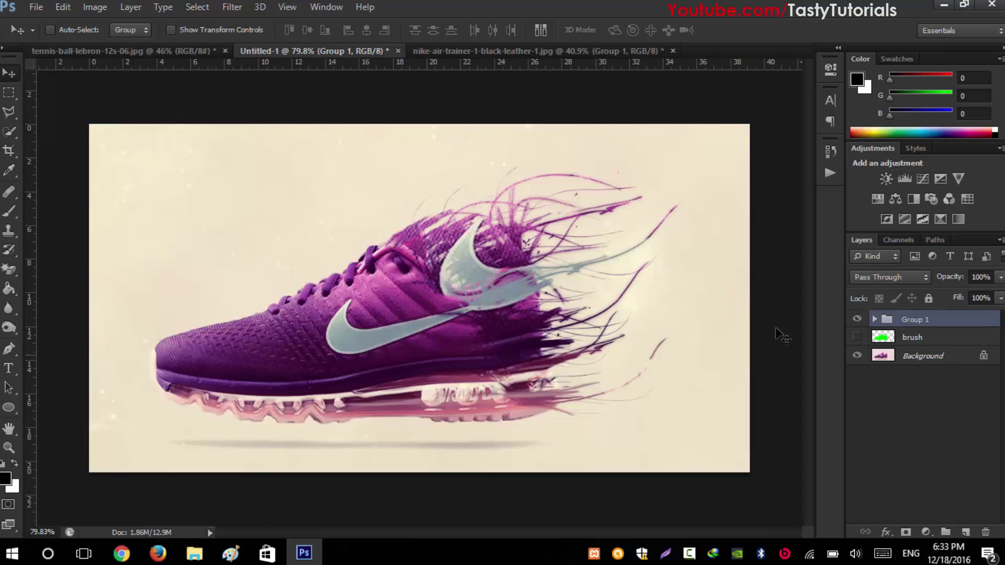
left_click(857, 320)
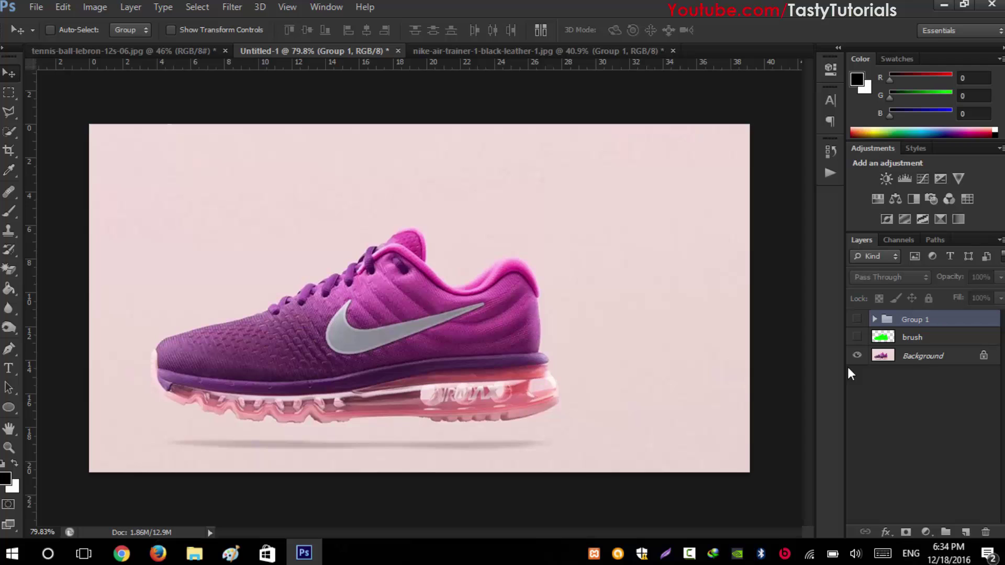
left_click(858, 337)
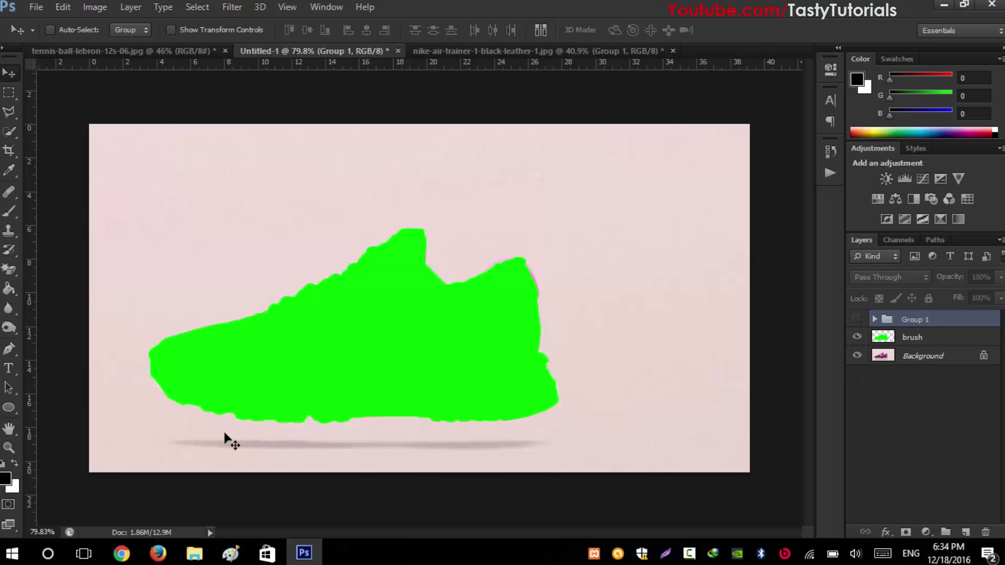
left_click(859, 317)
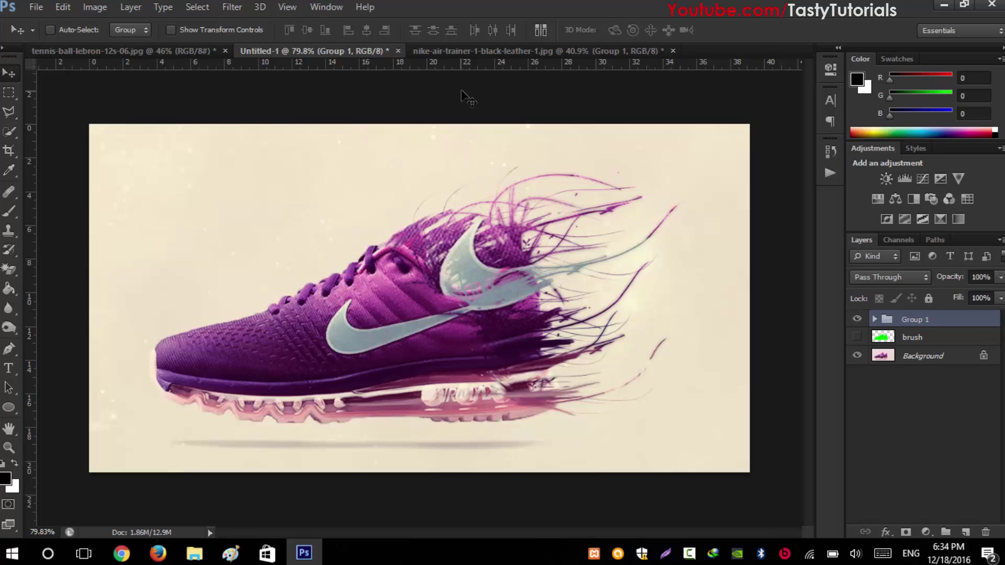
In the nike-air-trainer document, preview the red silhouette and Group 1's splatter effect.
left_click(480, 52)
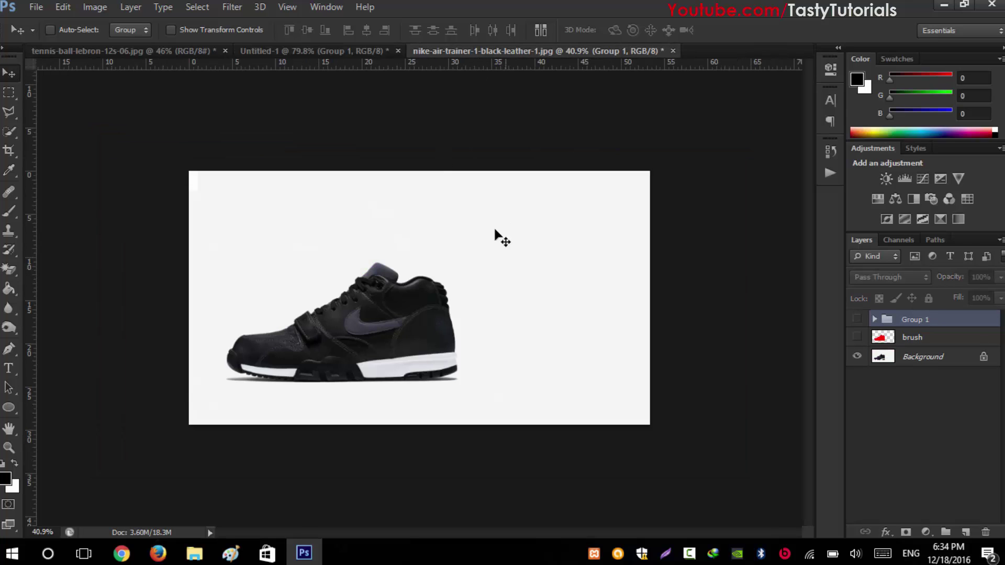
scroll(338, 335, "up", 3)
scroll(338, 335, "down", 1)
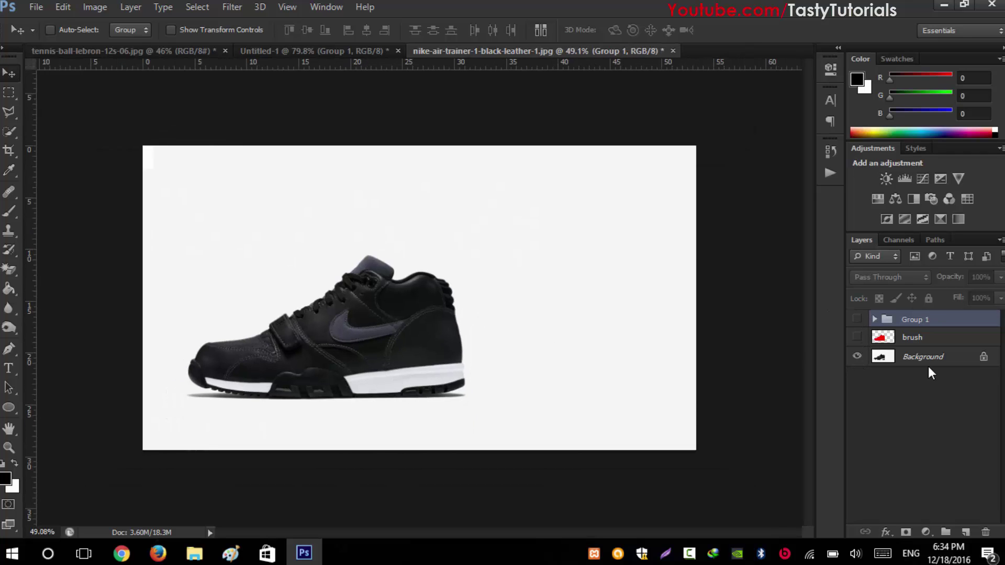
left_click(884, 337)
left_click(857, 337)
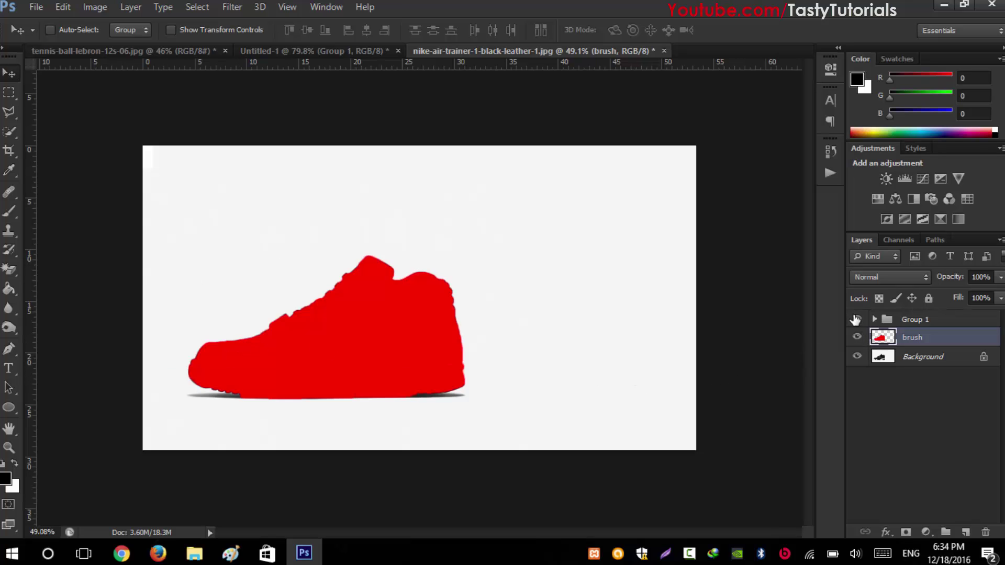
left_click(857, 319)
left_click(857, 320)
left_click(857, 320)
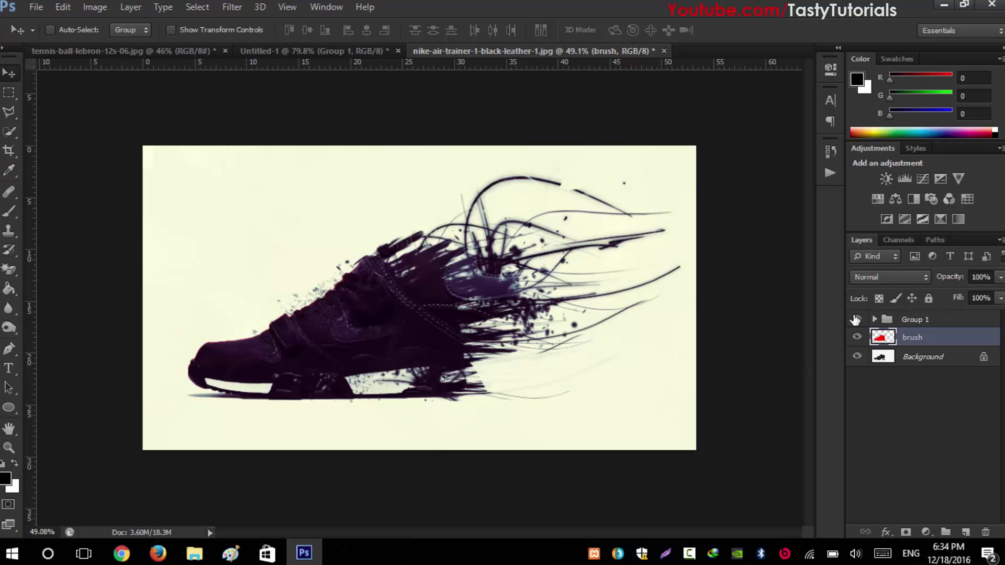
scroll(361, 339, "up", 2)
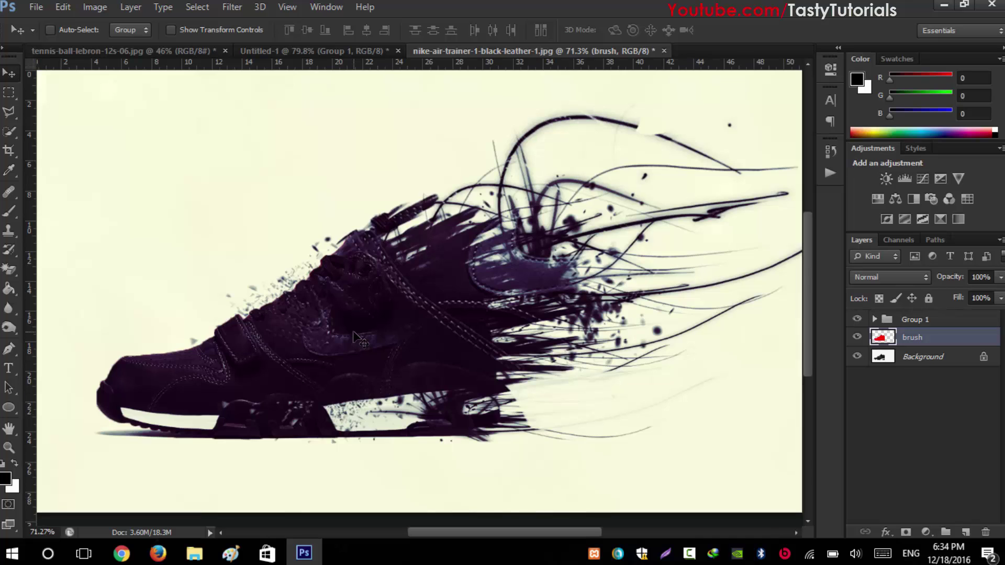
scroll(354, 332, "down", 1)
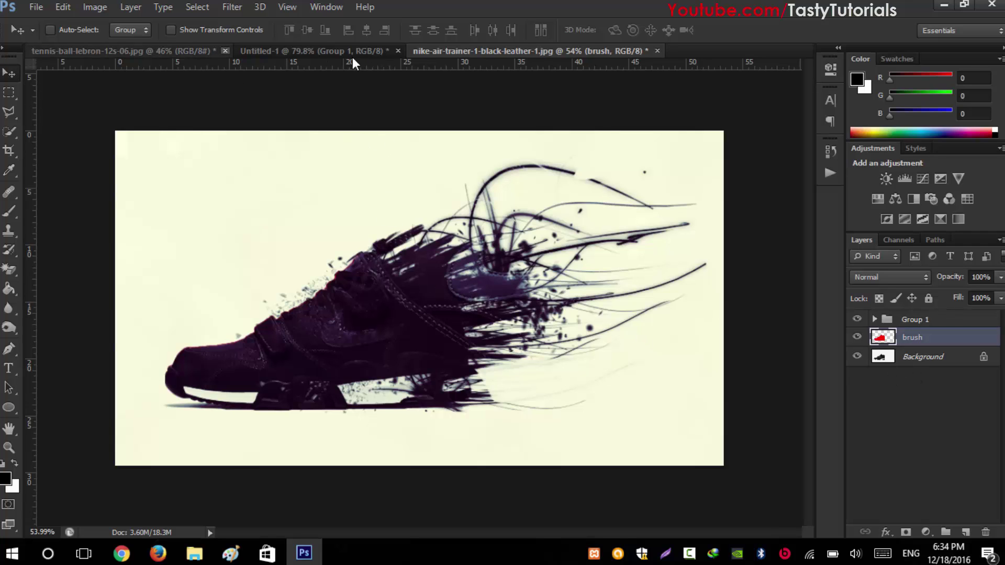
Delete Group 1 and the brush layer, leaving only the Background photo.
left_click(911, 321)
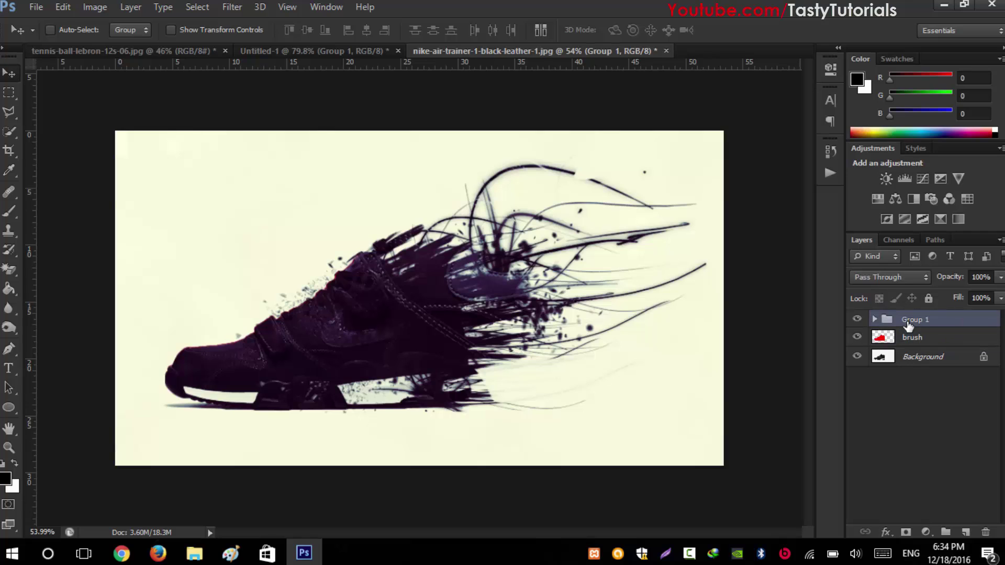
key("Delete")
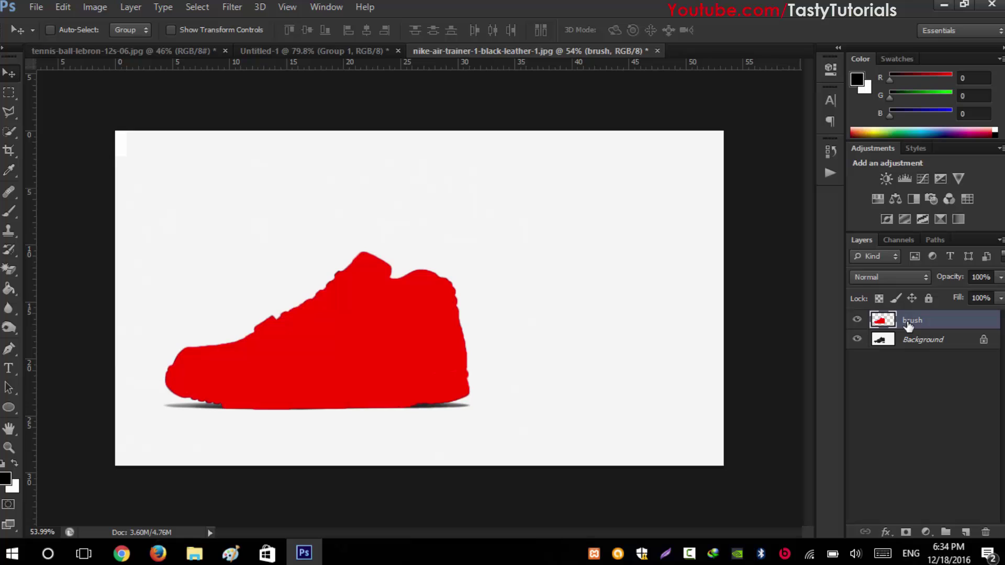
key("Delete")
key("ctrl+alt+z")
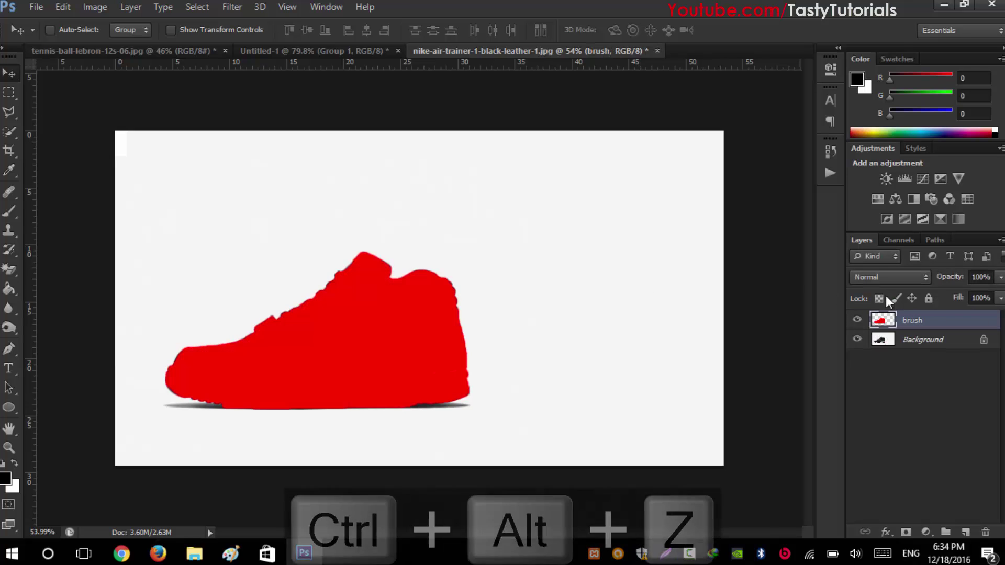
key("ctrl+shift+z")
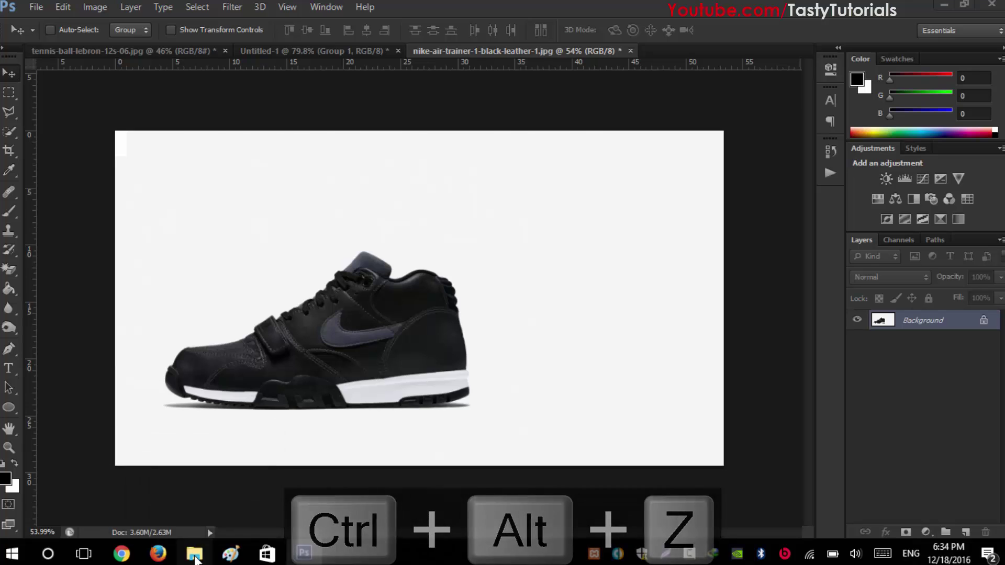
Browse the Creative Dispersion Photoshop Actions folder in File Explorer and select the FX .ABR file.
left_click(194, 553)
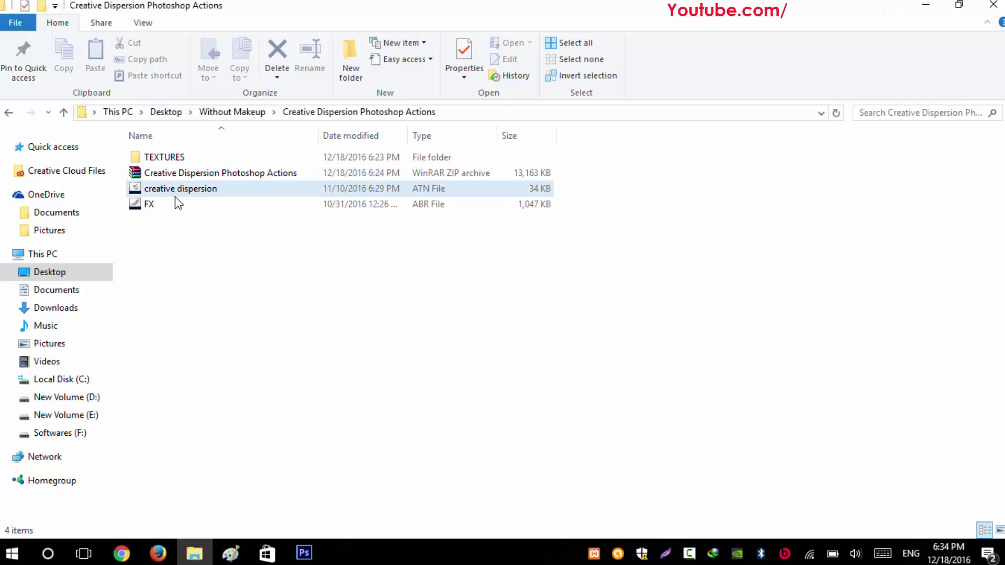
left_click(165, 158)
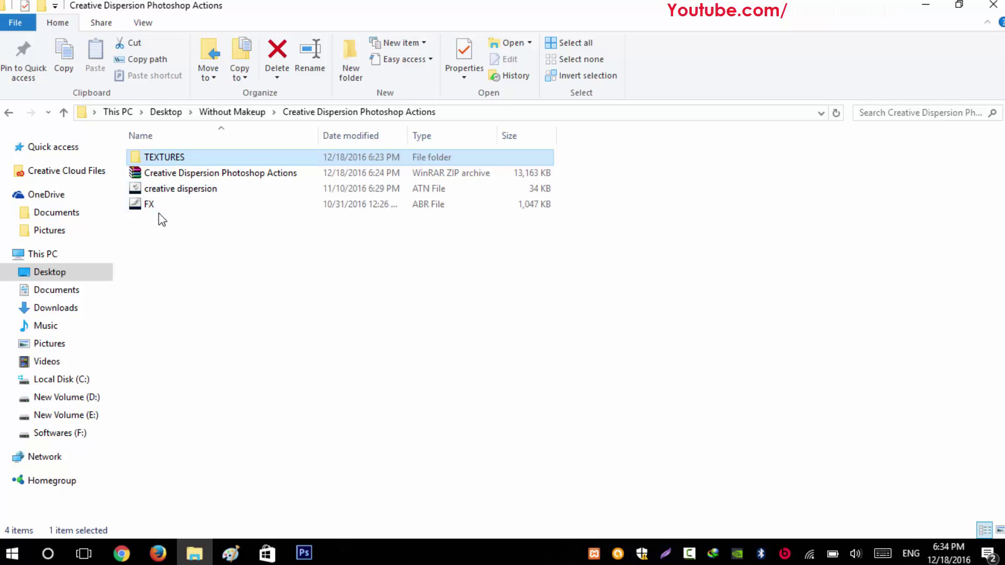
left_click(164, 193)
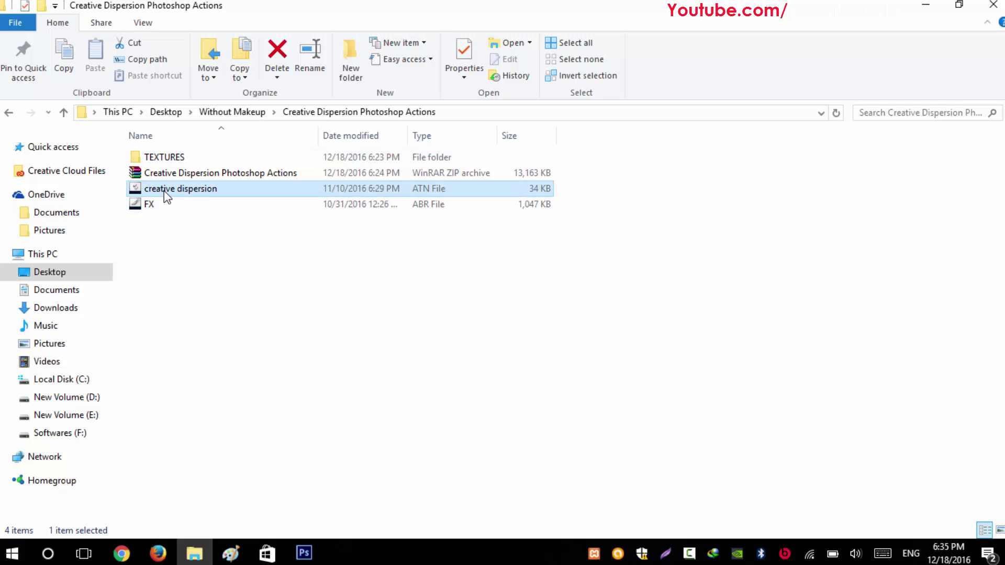
left_click(164, 208)
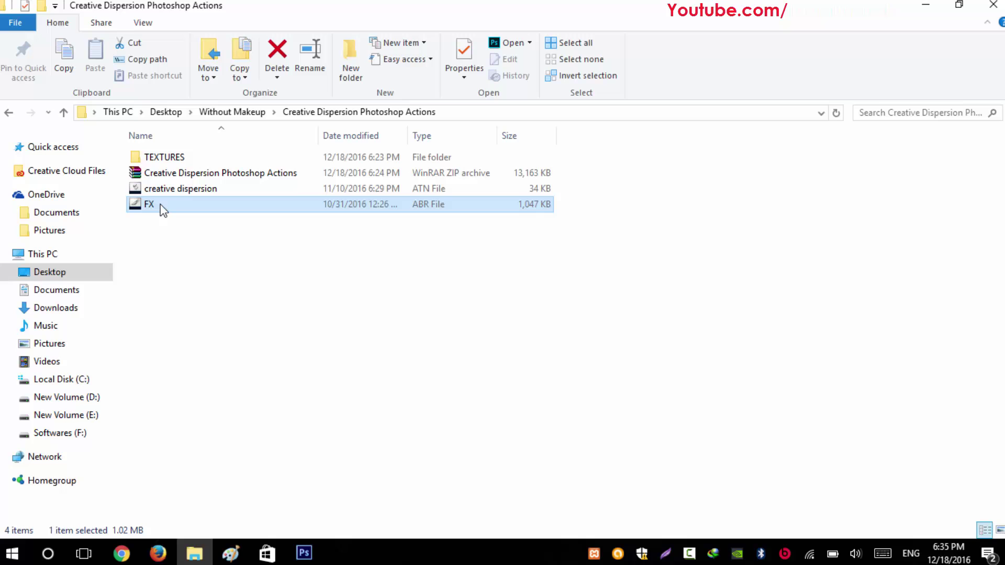
Load FX.abr into the Brushes presets through the Preset Manager.
left_click(307, 553)
left_click(68, 7)
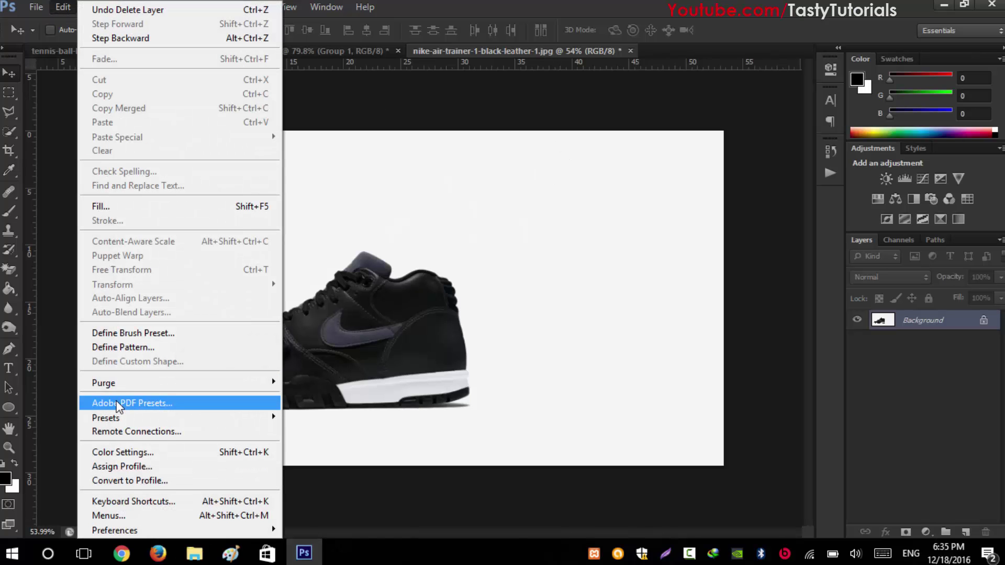
mouse_move(128, 417)
left_click(319, 418)
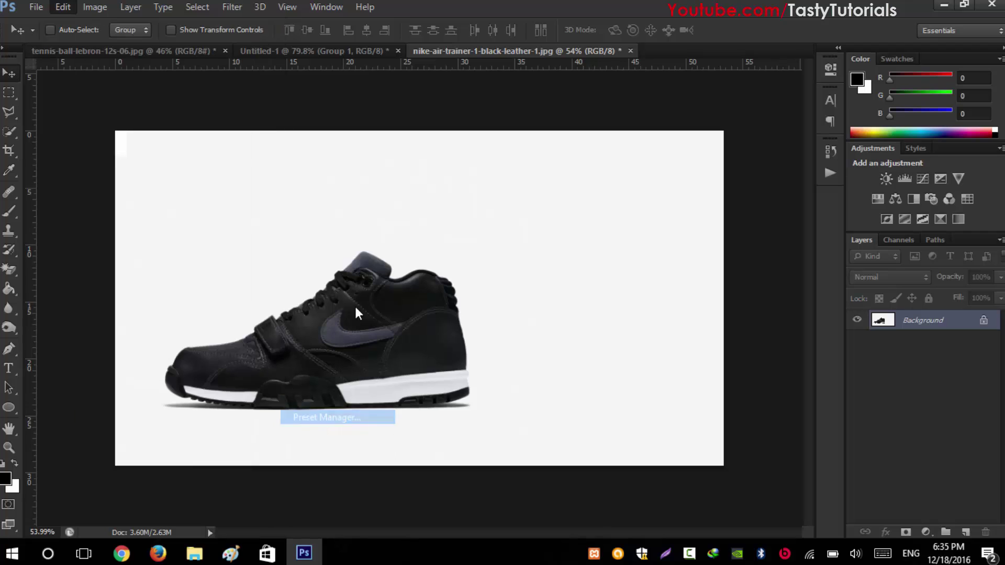
left_click(640, 149)
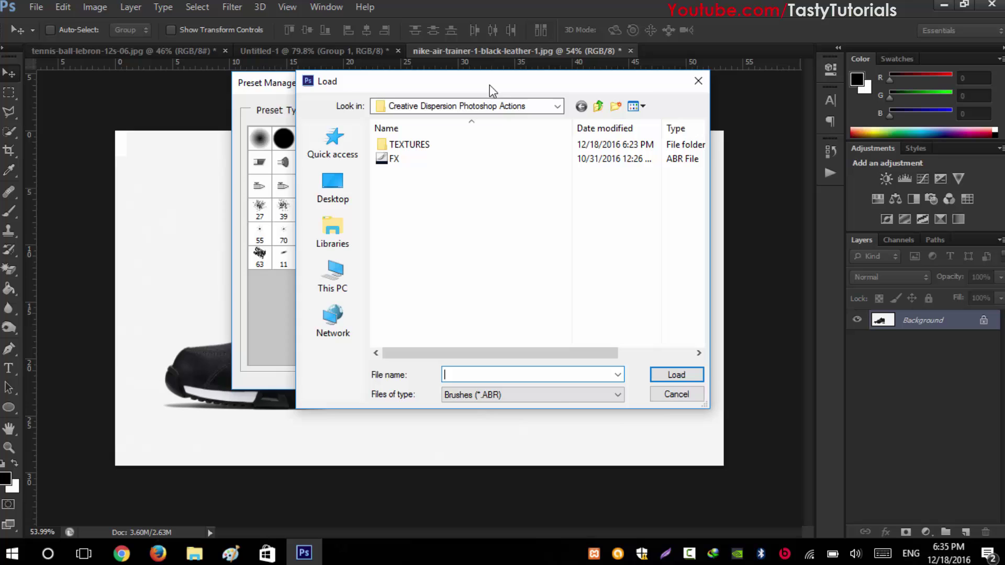
left_click_drag(489, 85, 413, 81)
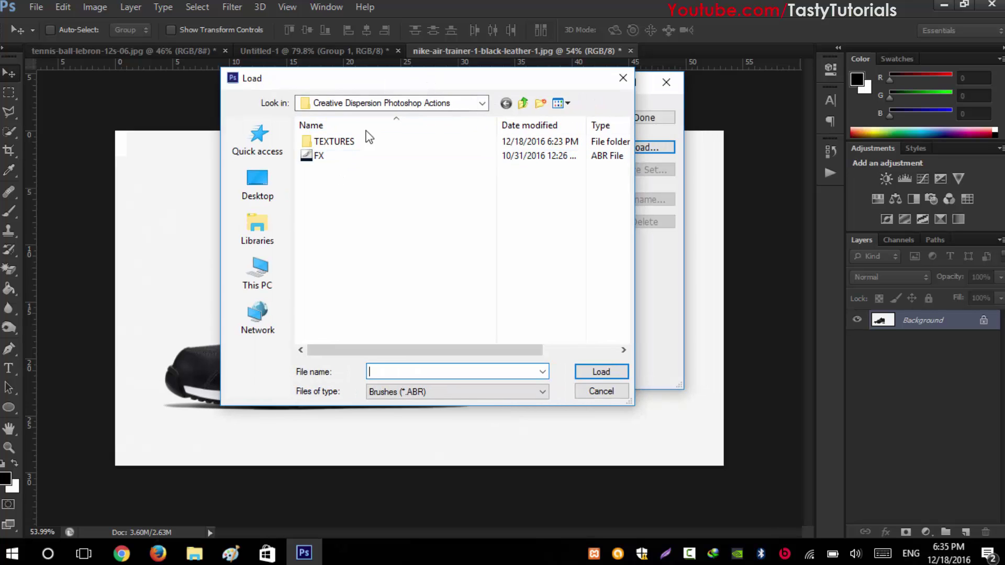
left_click(325, 155)
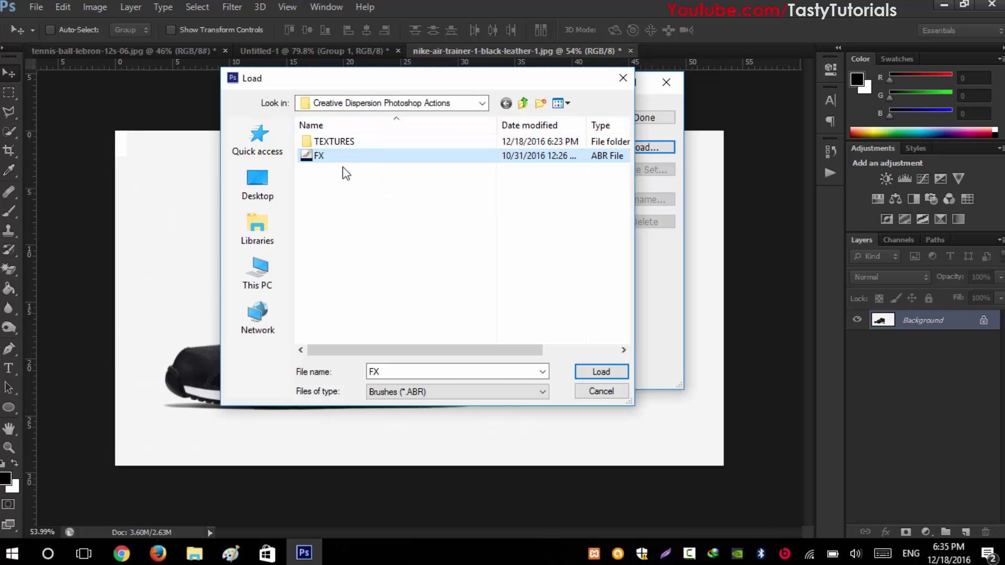
left_click(329, 157)
left_click(361, 168)
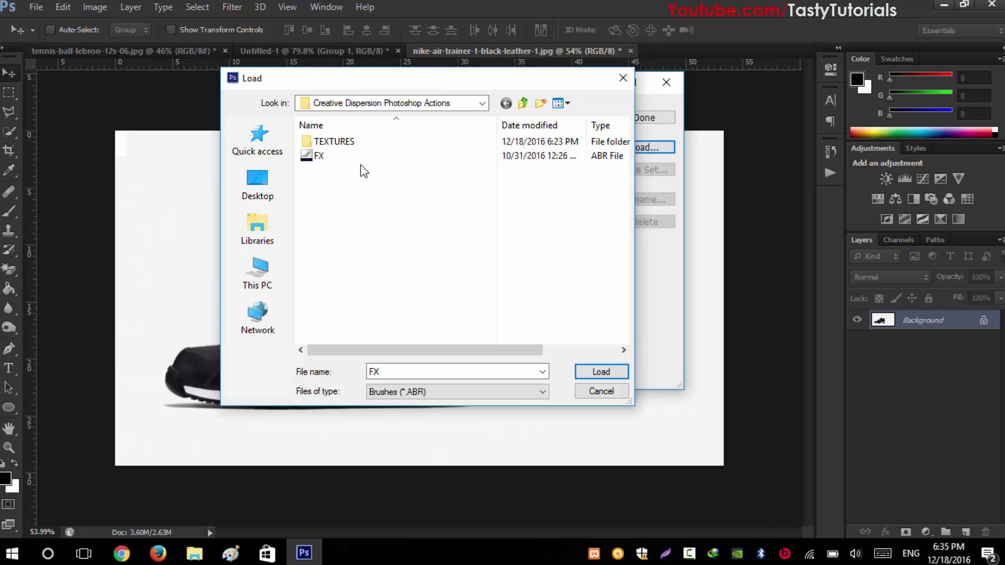
left_click(595, 372)
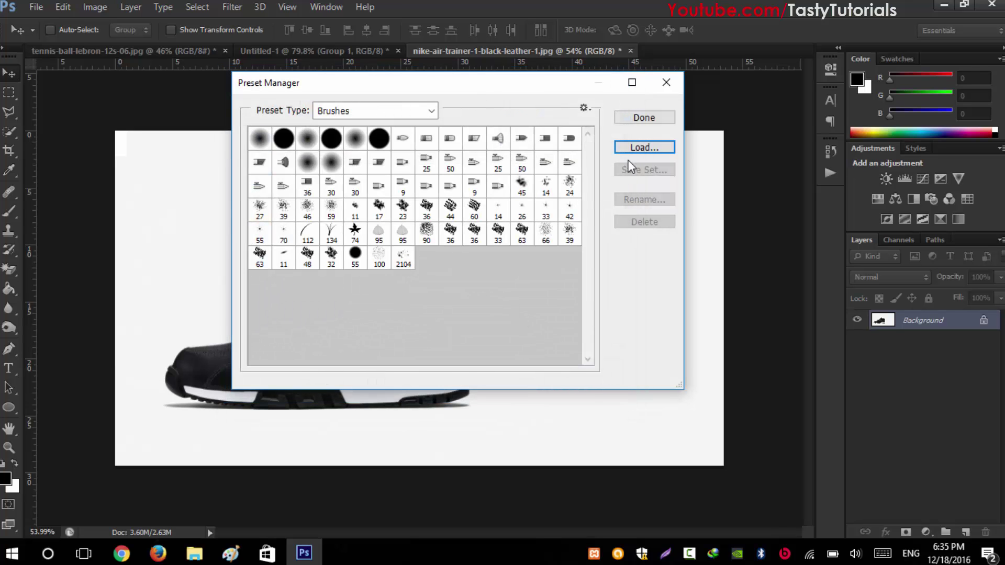
left_click(648, 118)
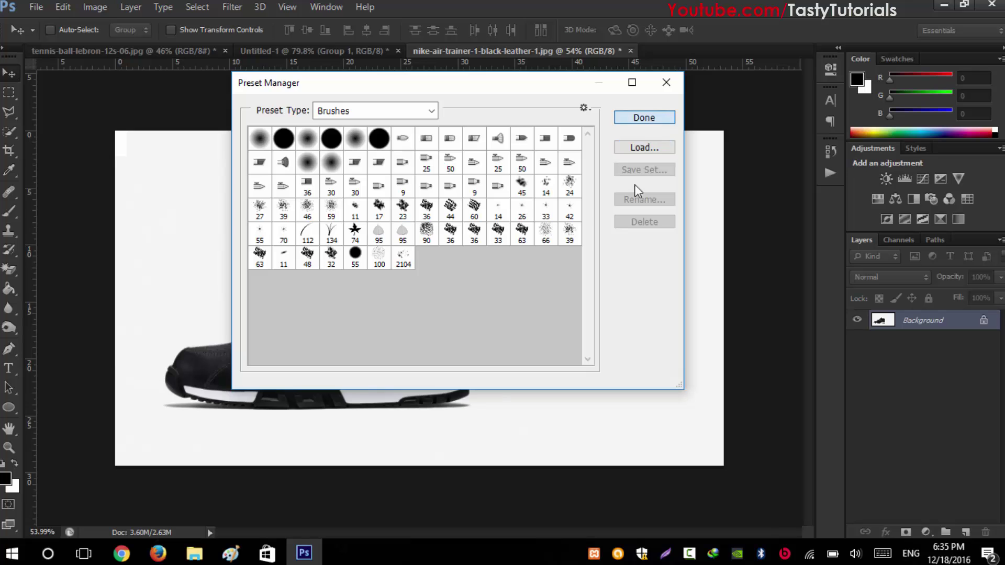
Load the creative dispersion ATN file into the Actions panel, then collapse the panel.
left_click(330, 7)
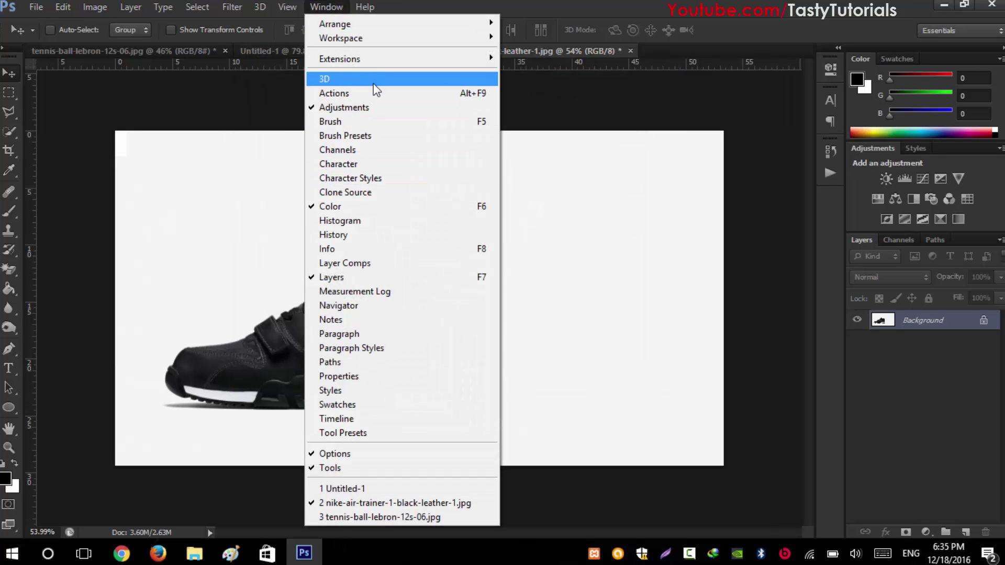
left_click(372, 92)
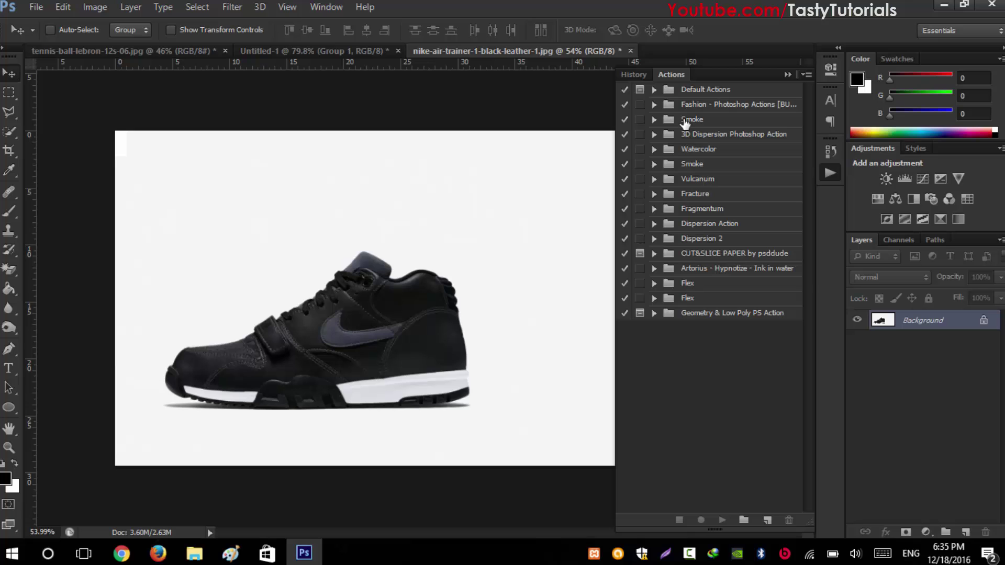
left_click(806, 77)
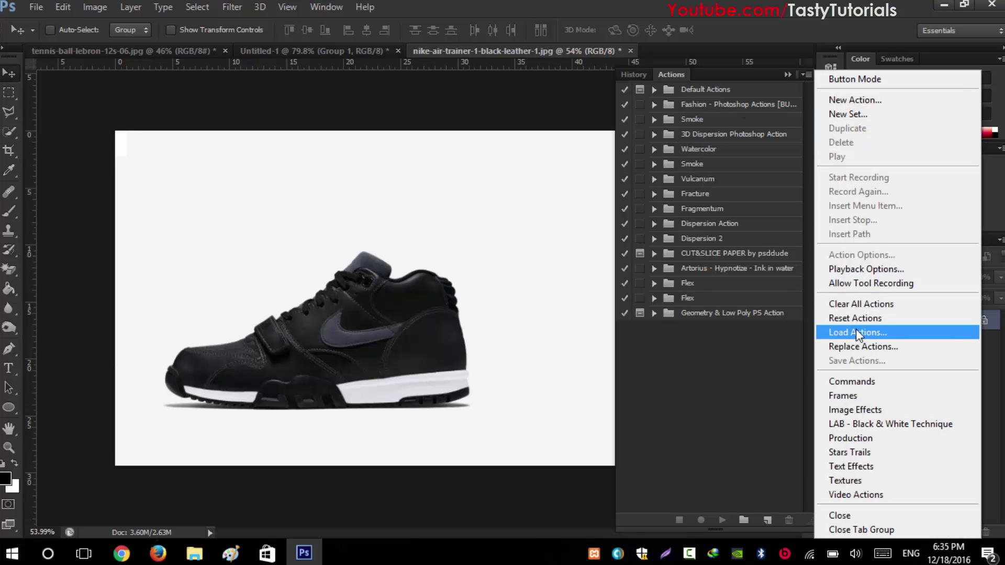
left_click(856, 330)
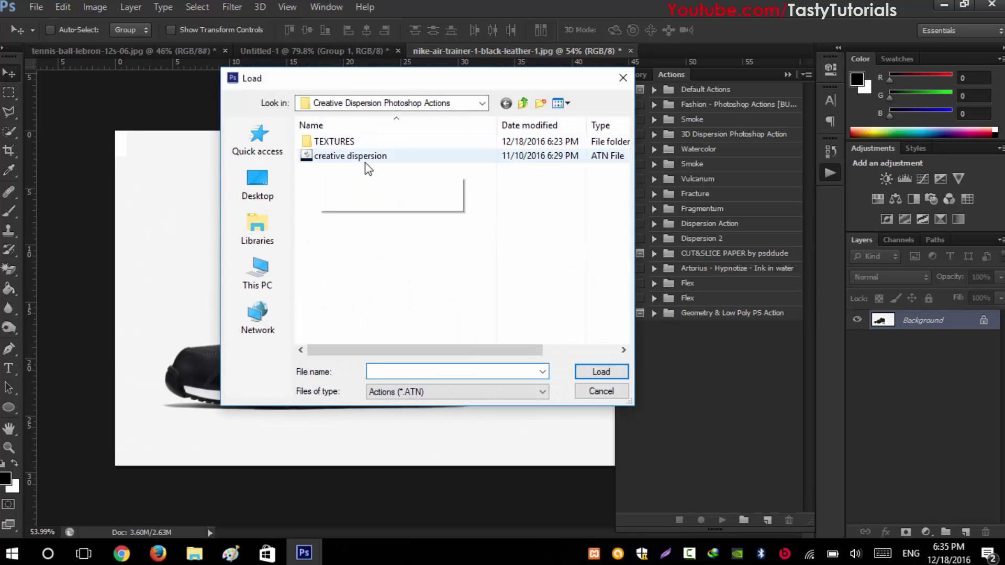
left_click(337, 156)
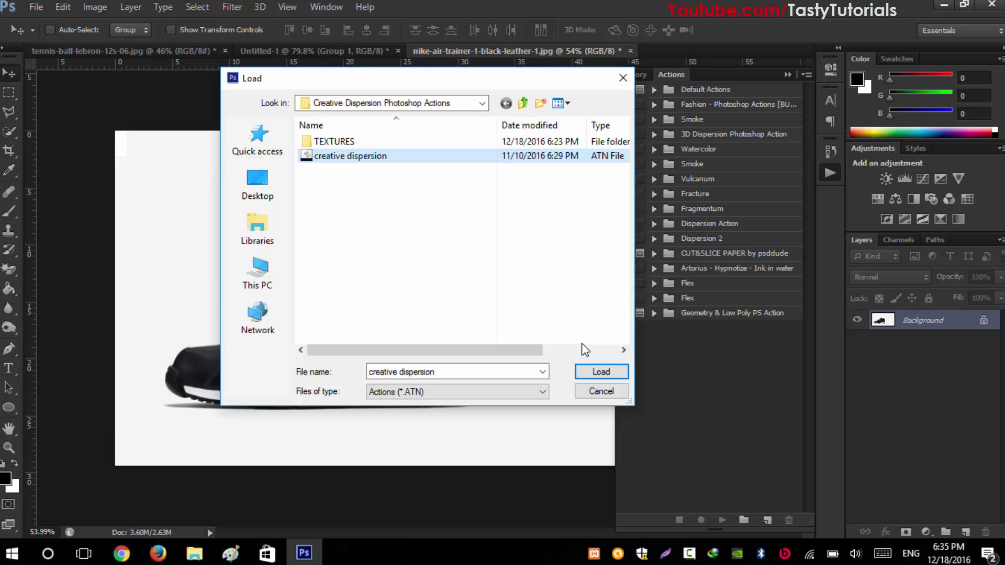
left_click(602, 374)
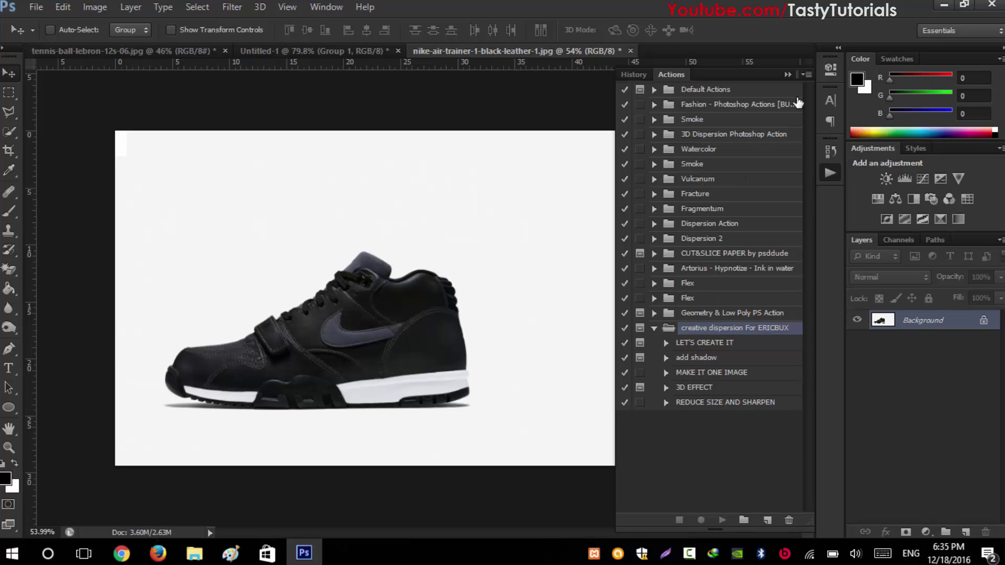
left_click(785, 78)
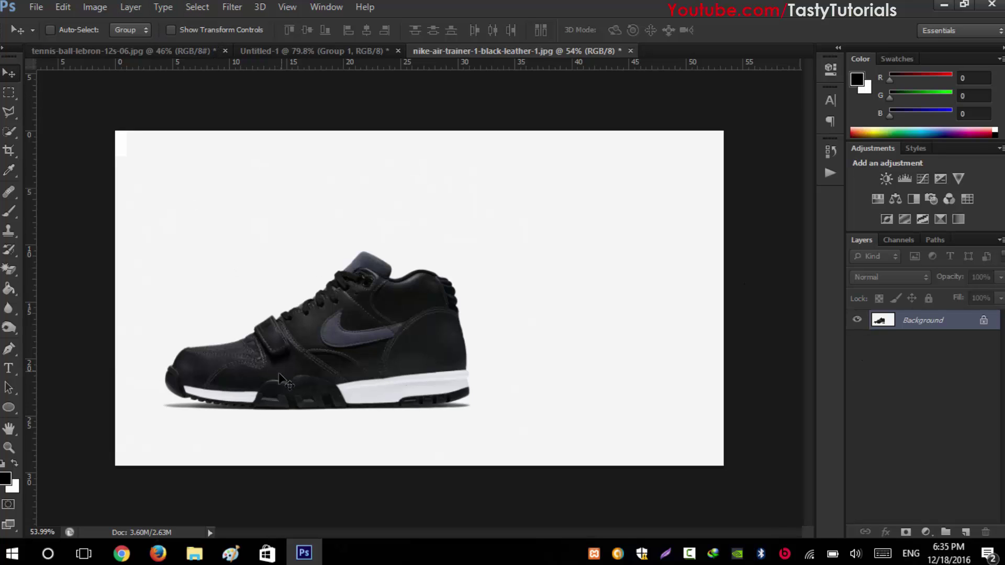
Zoom in and Quick Select the shoe from toe to laces, including the white sole.
key("ctrl+plus")
scroll(276, 388, "up", 1)
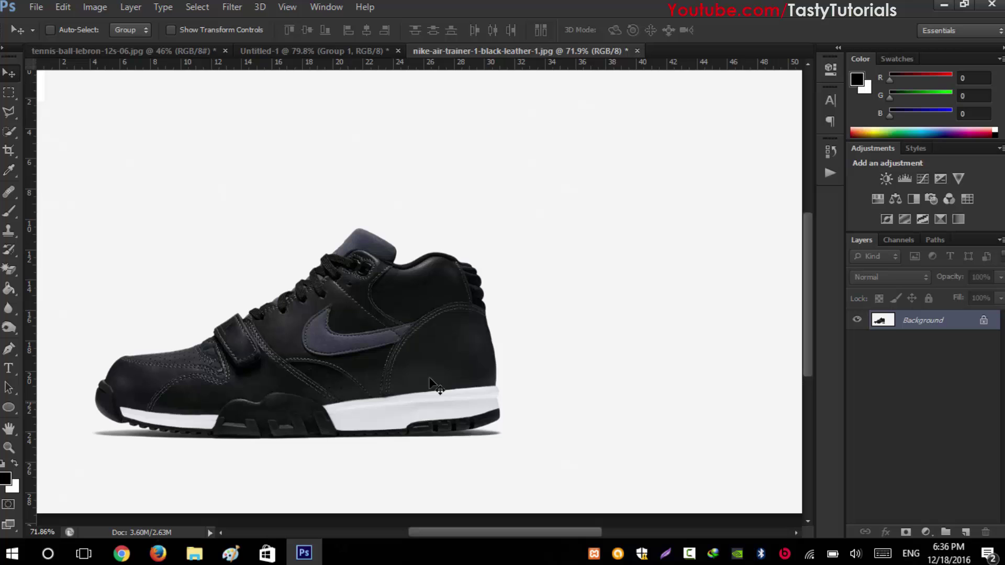
scroll(134, 128, "up", 1)
left_click(9, 132)
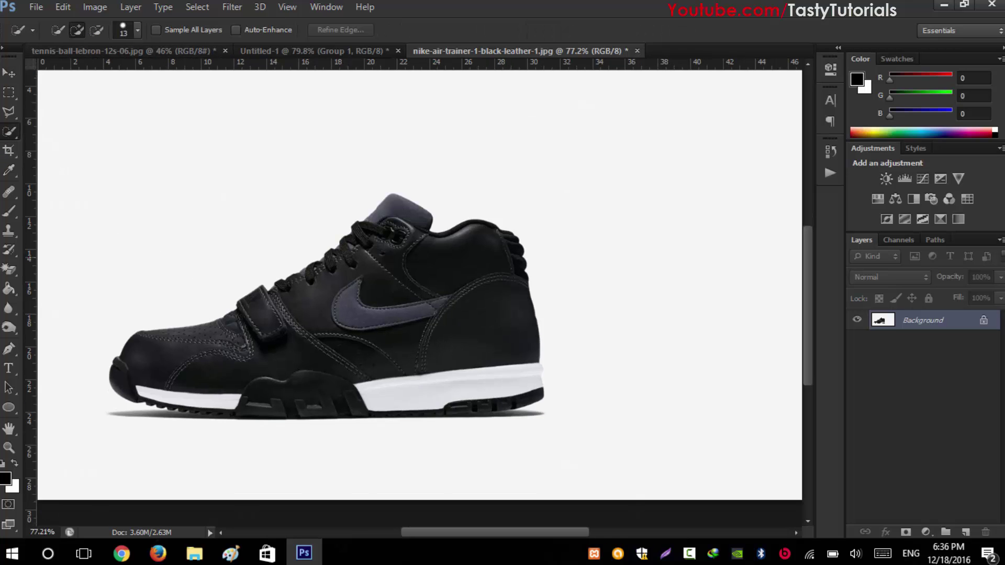
mouse_move(139, 354)
left_mouse_down()
mouse_move(231, 356)
mouse_move(309, 284)
left_mouse_up()
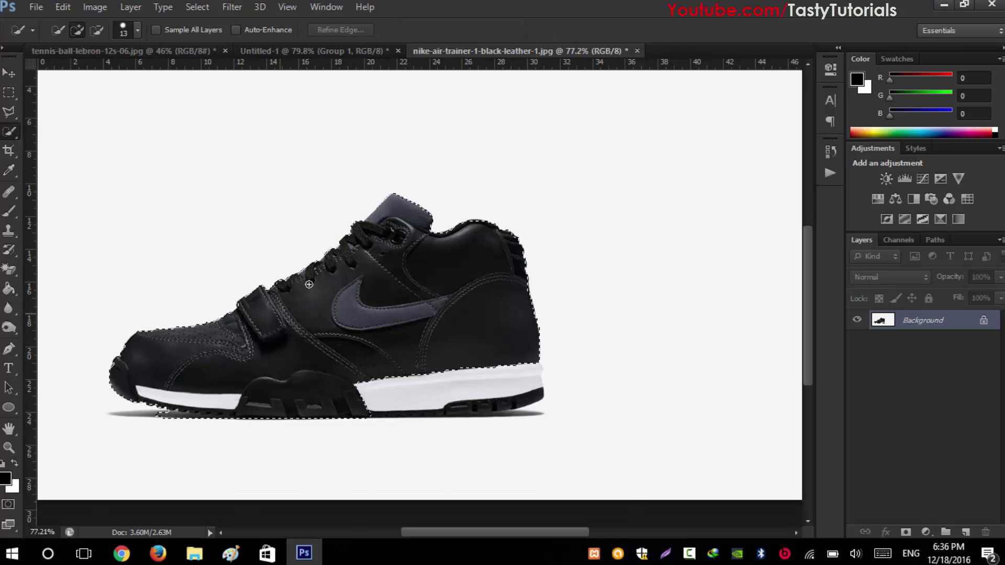
mouse_move(516, 379)
left_mouse_down()
mouse_move(492, 396)
mouse_move(375, 402)
left_mouse_up()
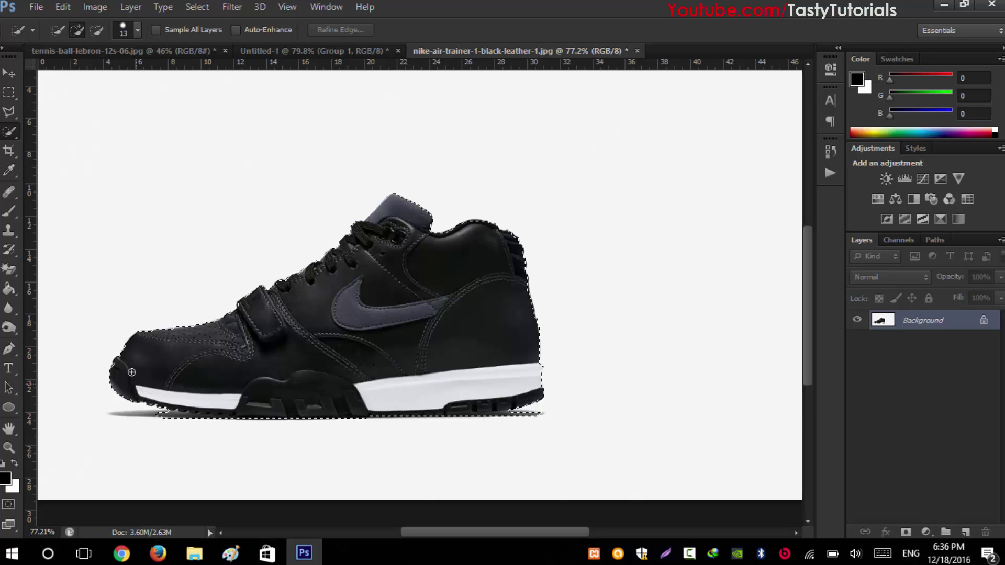
left_click_drag(131, 372, 132, 372)
Subtract the cast shadow under the sole from the selection.
scroll(167, 382, "up", 5)
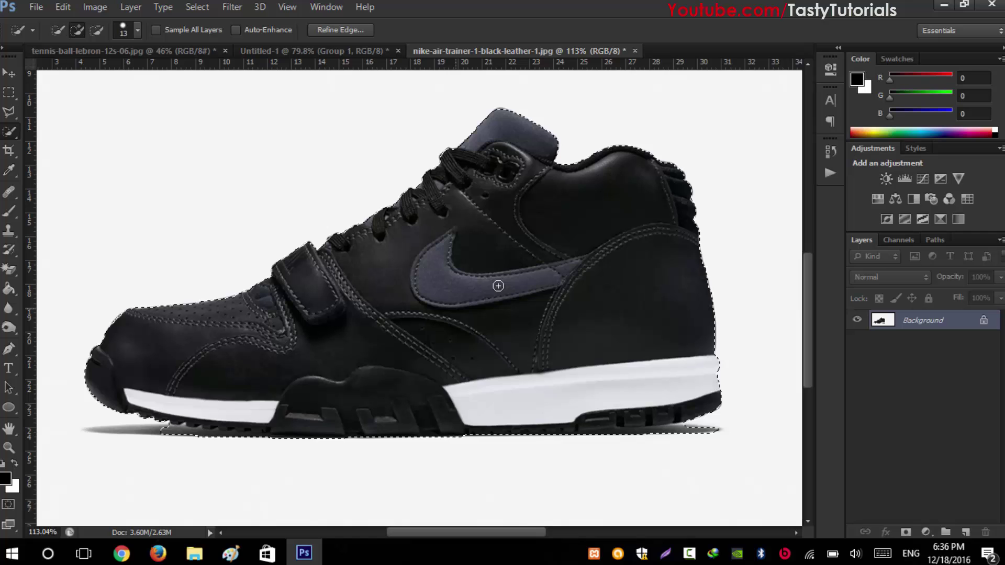
left_click_drag(540, 354, 524, 300)
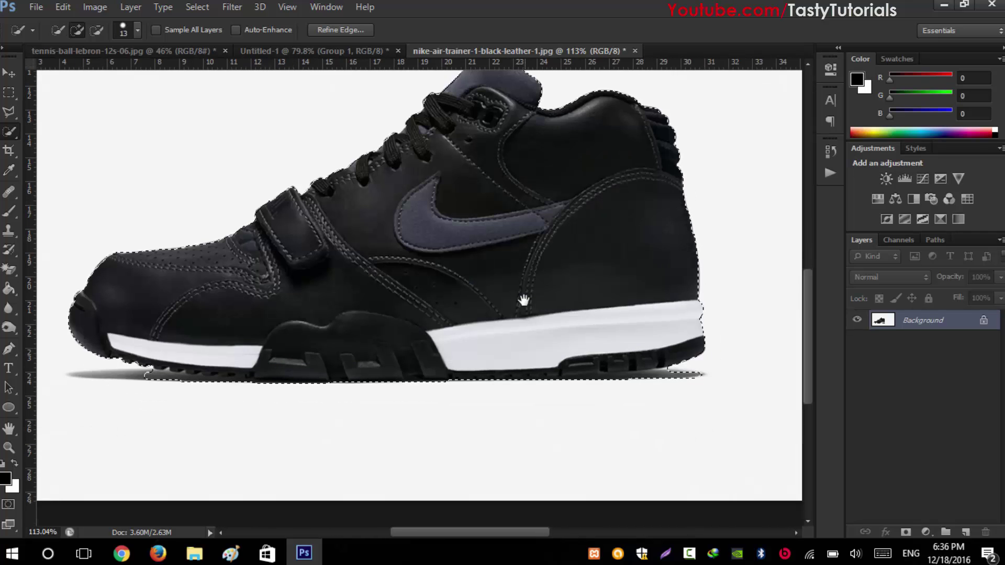
scroll(630, 426, "up", 2)
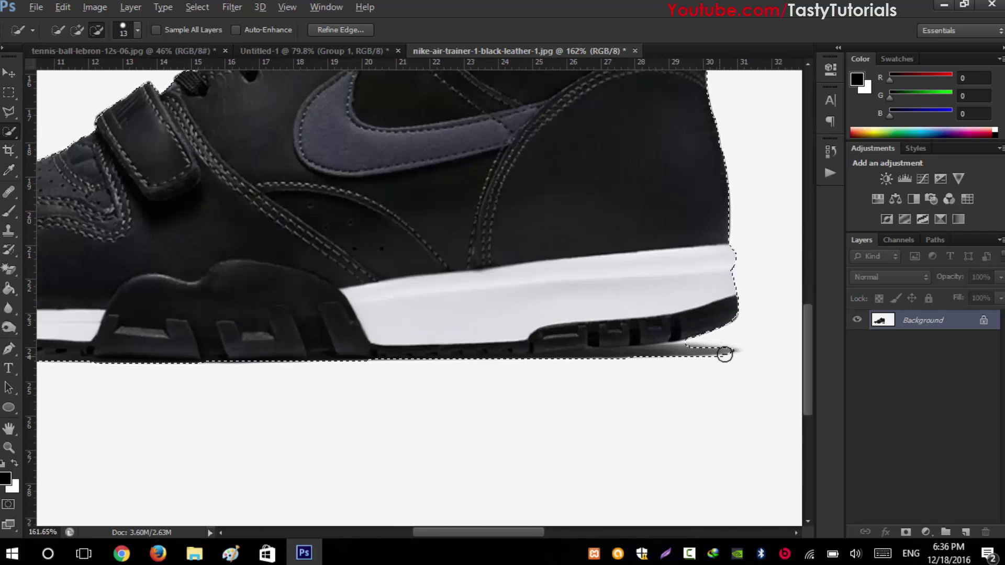
mouse_move(724, 354)
left_mouse_down()
mouse_move(639, 370)
mouse_move(658, 359)
mouse_move(563, 363)
mouse_move(547, 345)
left_mouse_up()
mouse_move(610, 337)
left_mouse_down()
mouse_move(632, 328)
mouse_move(503, 335)
left_mouse_up()
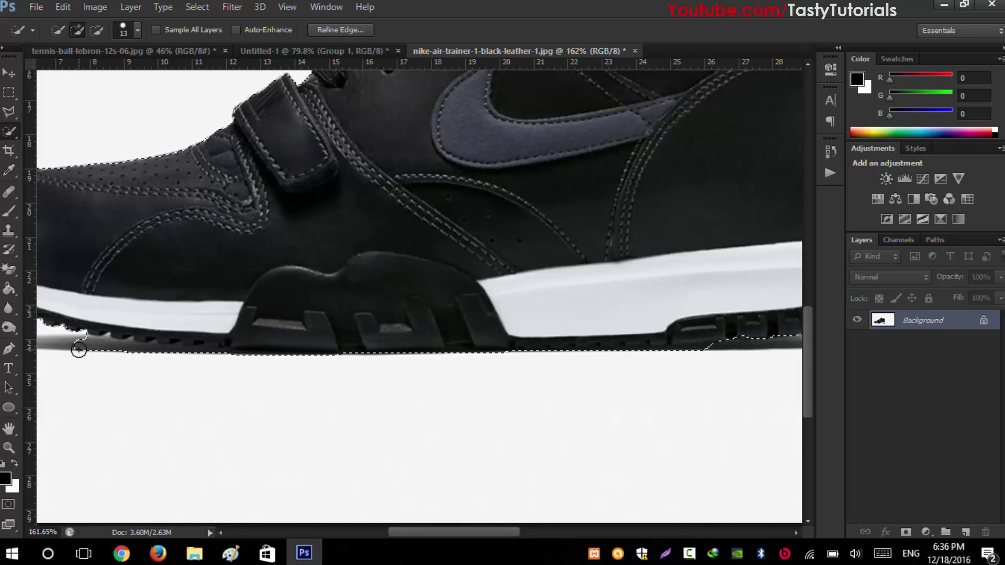
Undo the last three selection changes and zoom back out to check the outline.
key("ctrl+alt+z")
key("ctrl+alt+z")
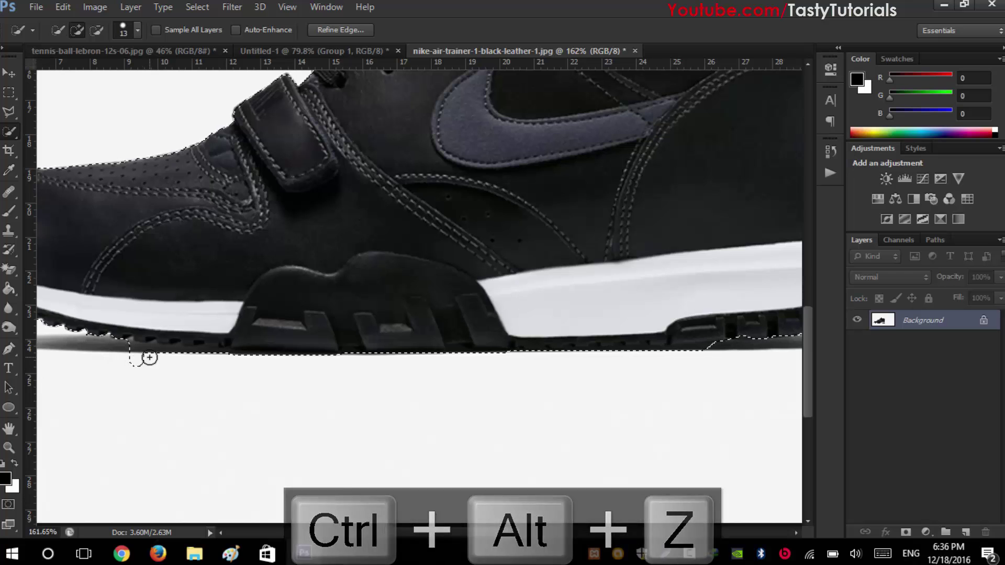
key("ctrl+alt+z")
scroll(327, 413, "down", 3)
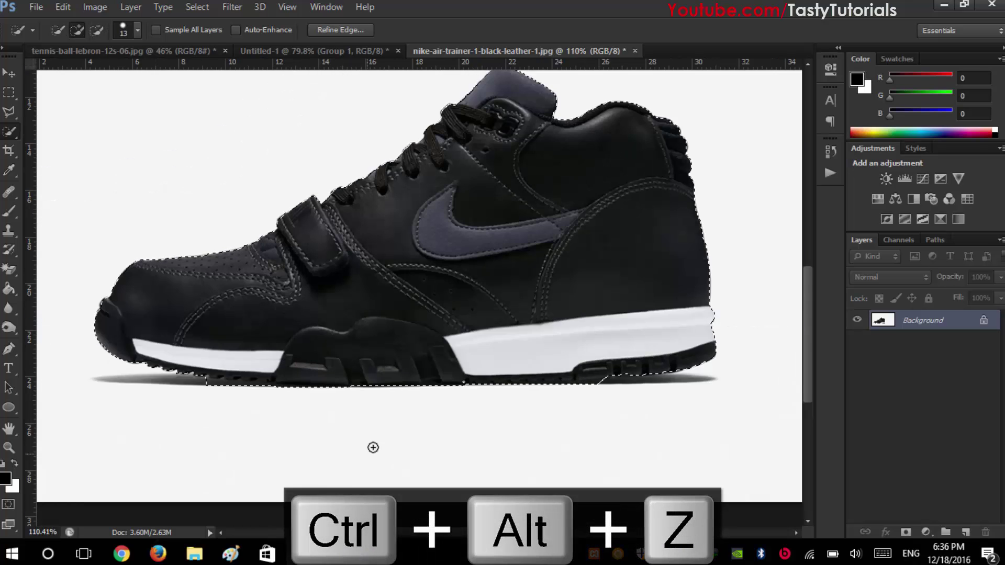
scroll(462, 400, "up", 5)
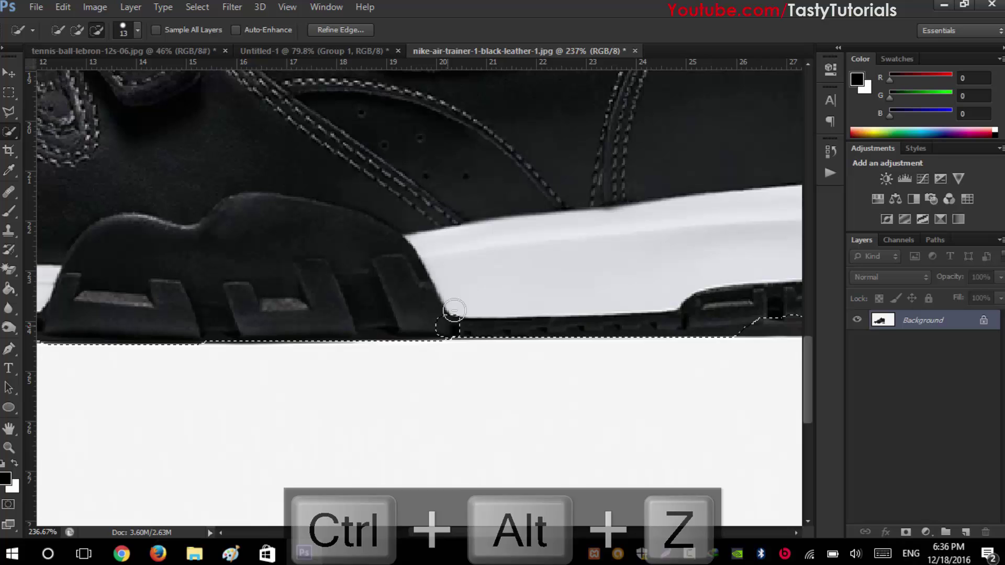
key("ctrl+alt+z")
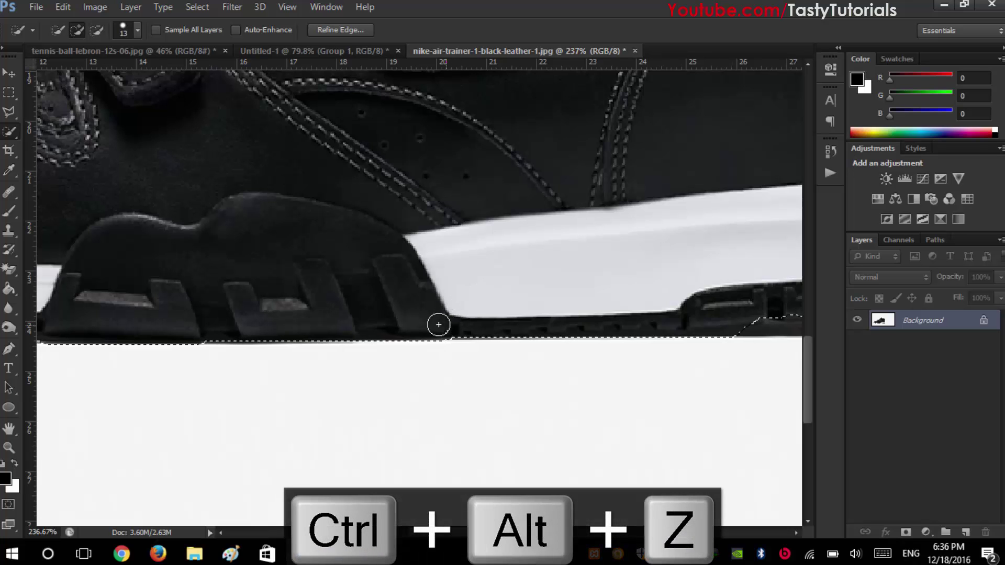
scroll(549, 341, "down", 4)
scroll(554, 341, "up", 2)
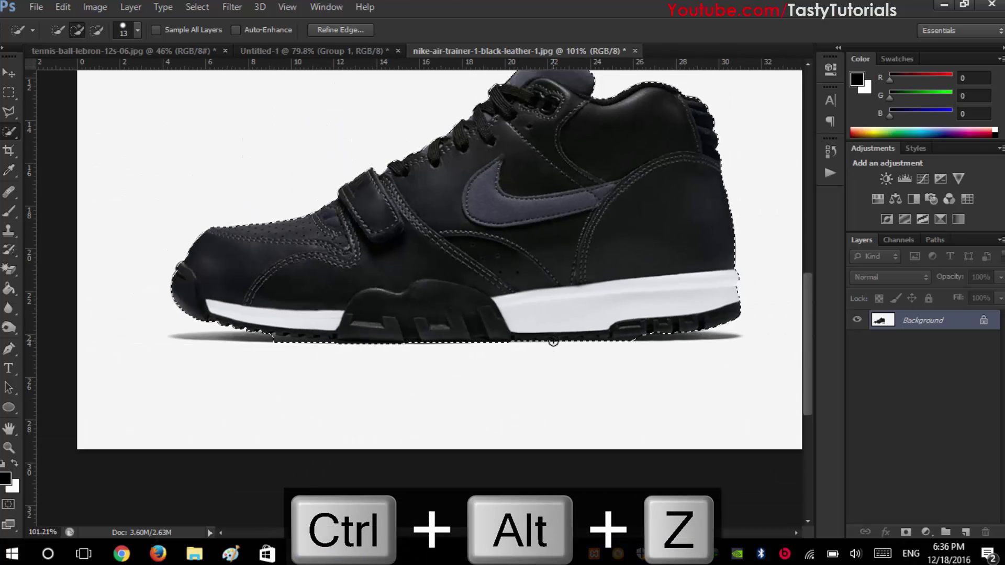
scroll(534, 413, "down", 2)
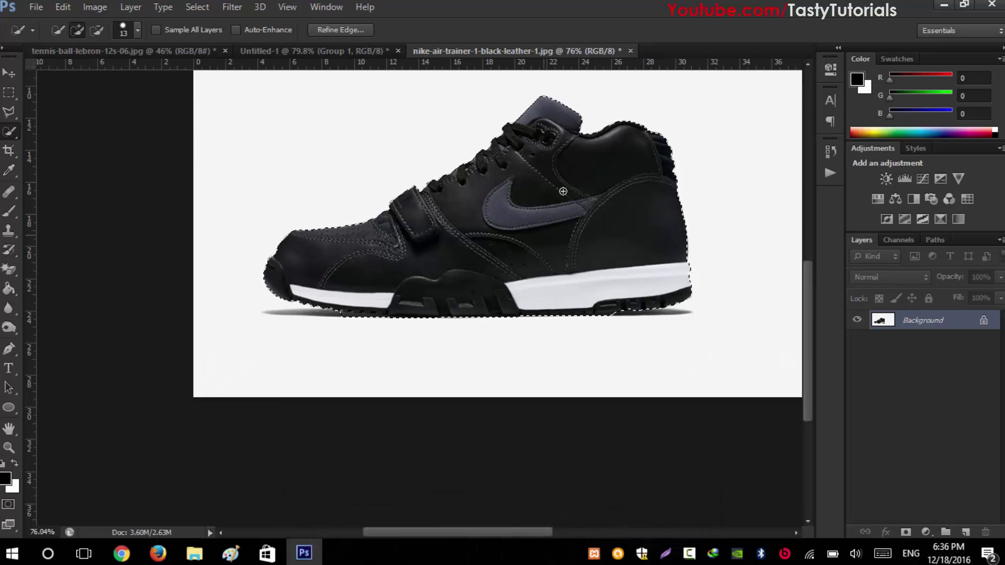
scroll(568, 130, "down", 1)
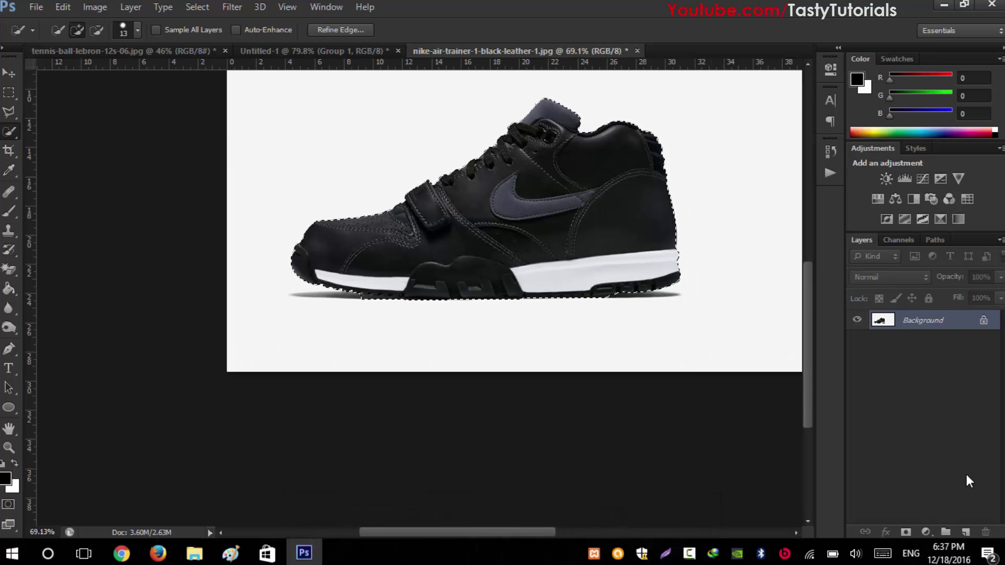
Add a new layer named 'brush'.
left_click(965, 532)
double_click(921, 322)
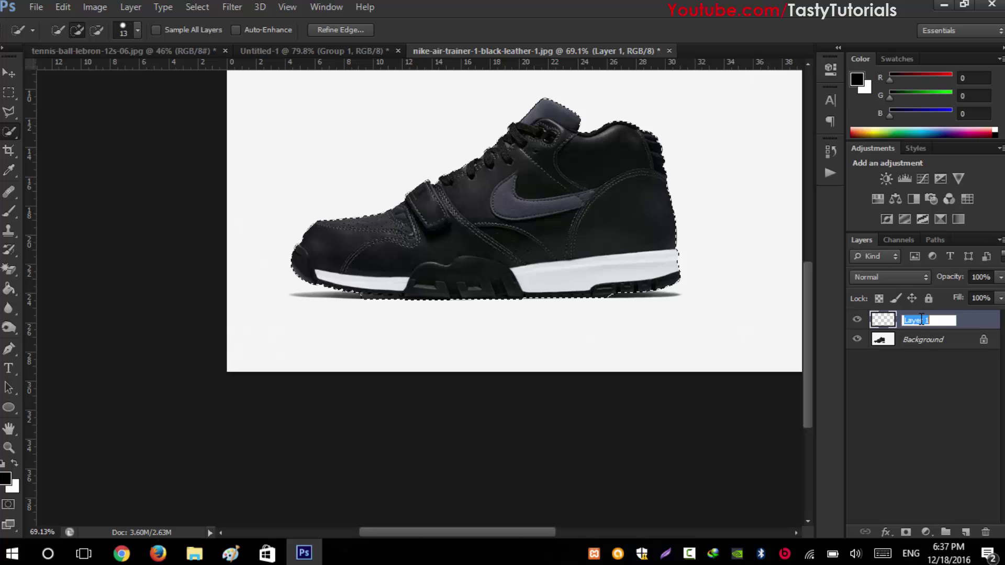
type("brush")
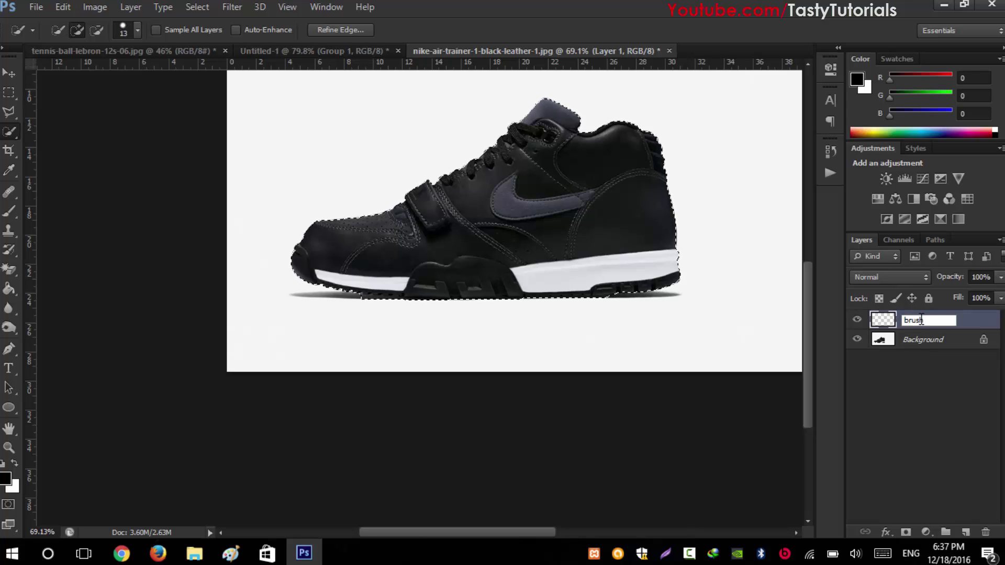
key("Return")
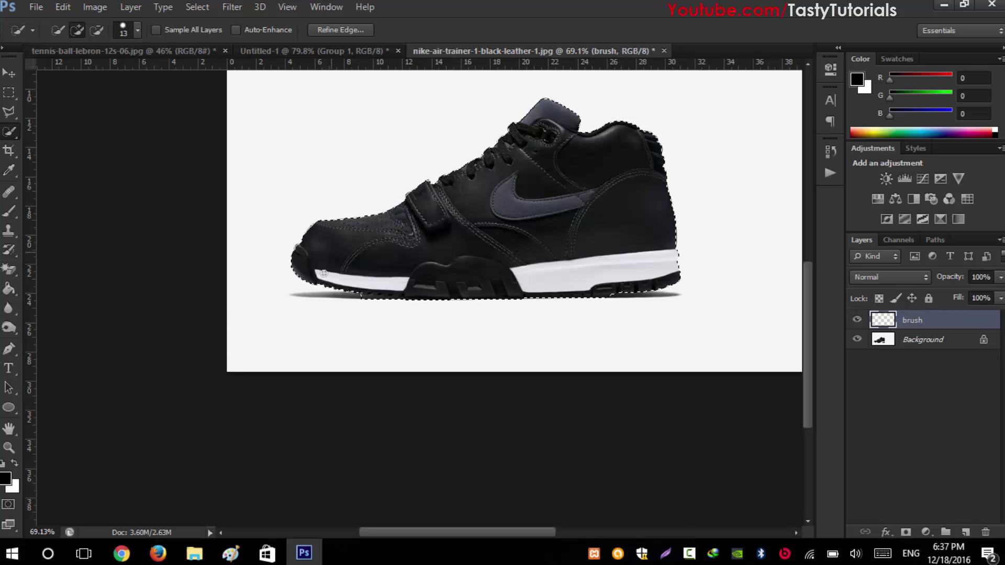
Set the foreground to red (R 255), fill the shoe selection, and deselect.
left_click_drag(890, 80, 952, 79)
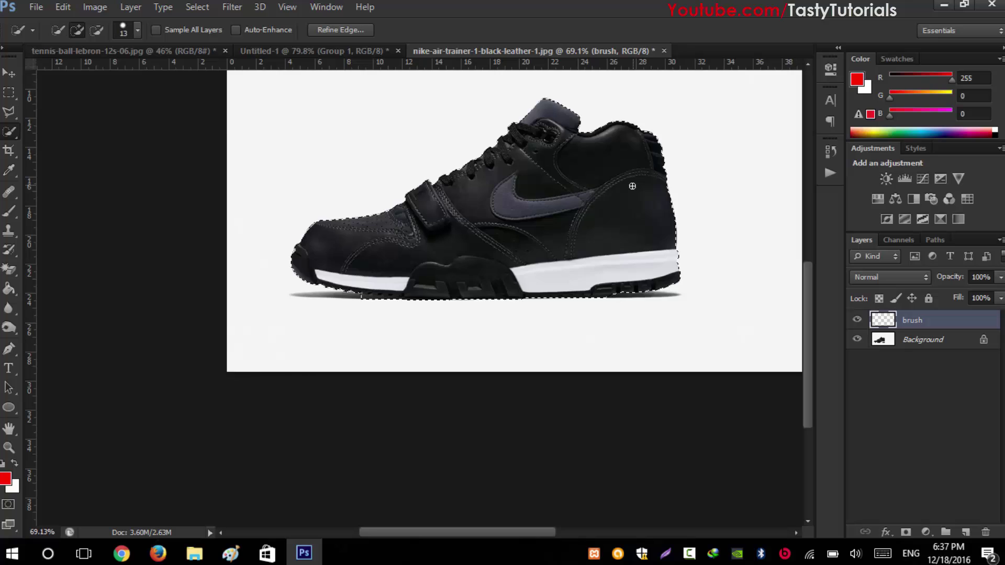
scroll(592, 215, "down", 2)
scroll(593, 215, "up", 2)
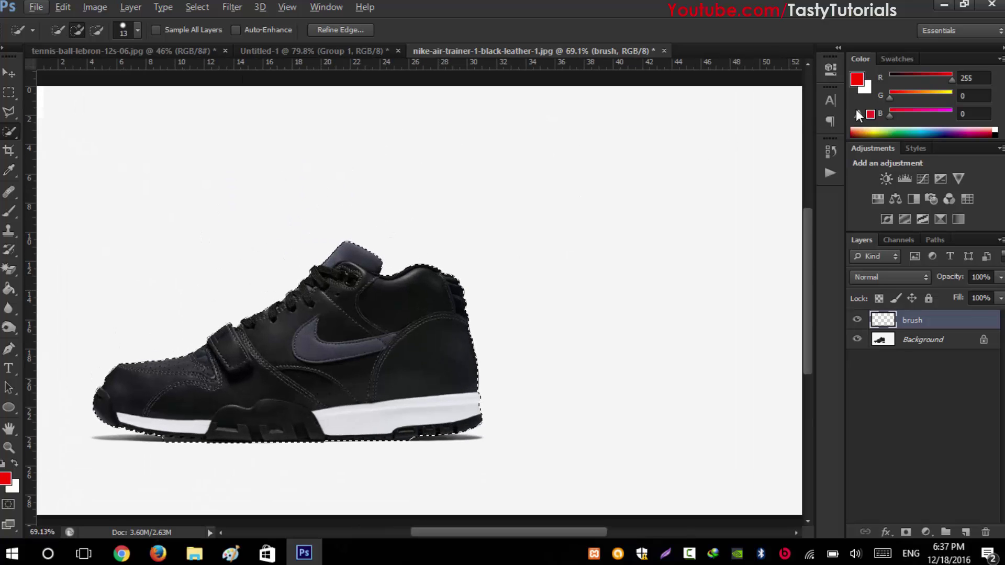
key("alt+BackSpace")
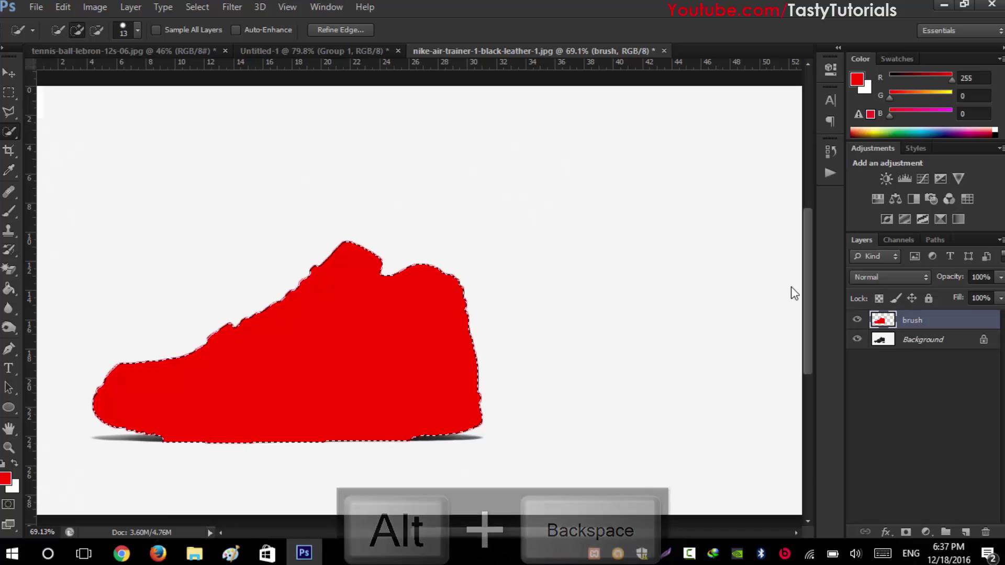
key("ctrl+d")
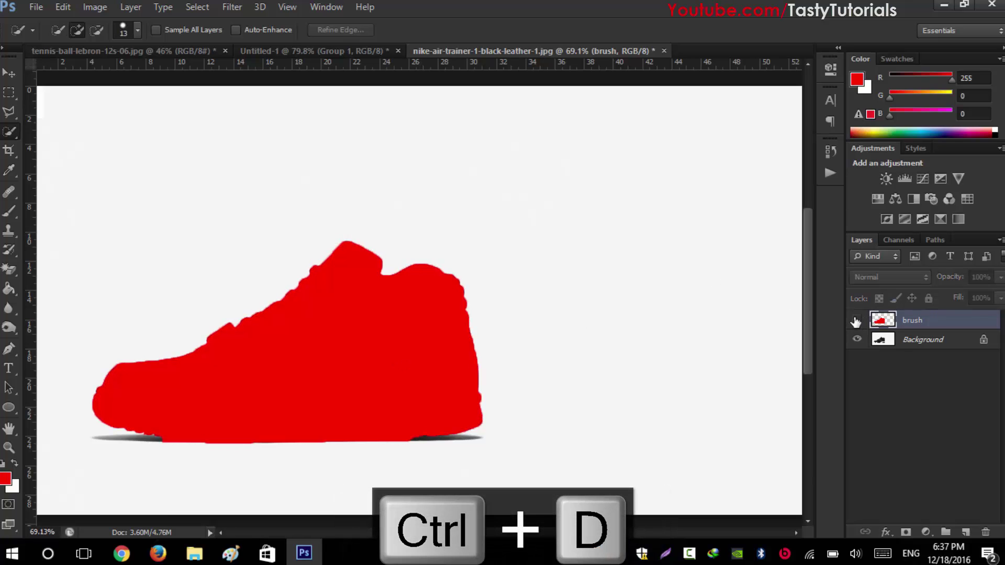
left_click(857, 319)
left_click(857, 319)
scroll(546, 345, "down", 1)
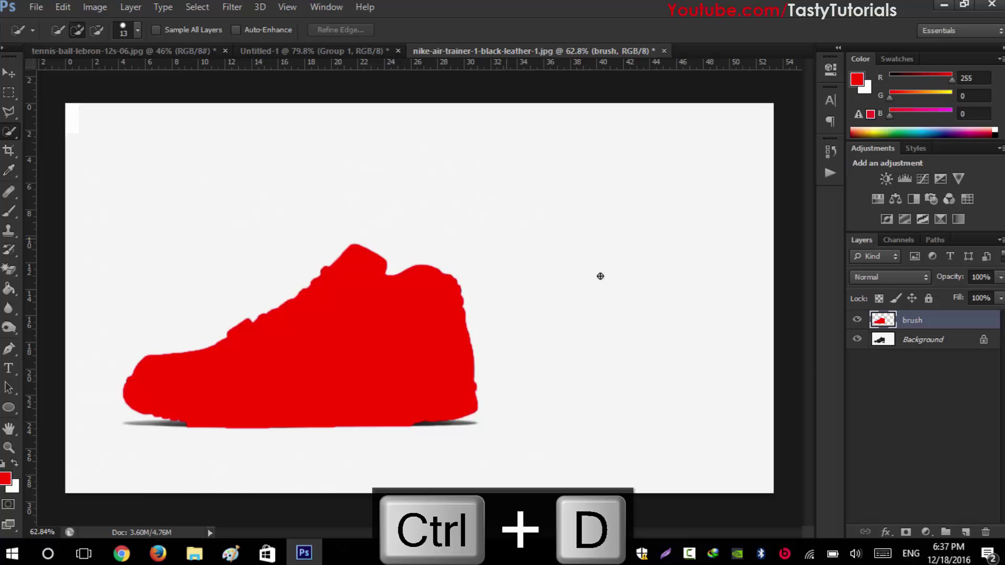
scroll(602, 277, "up", 1)
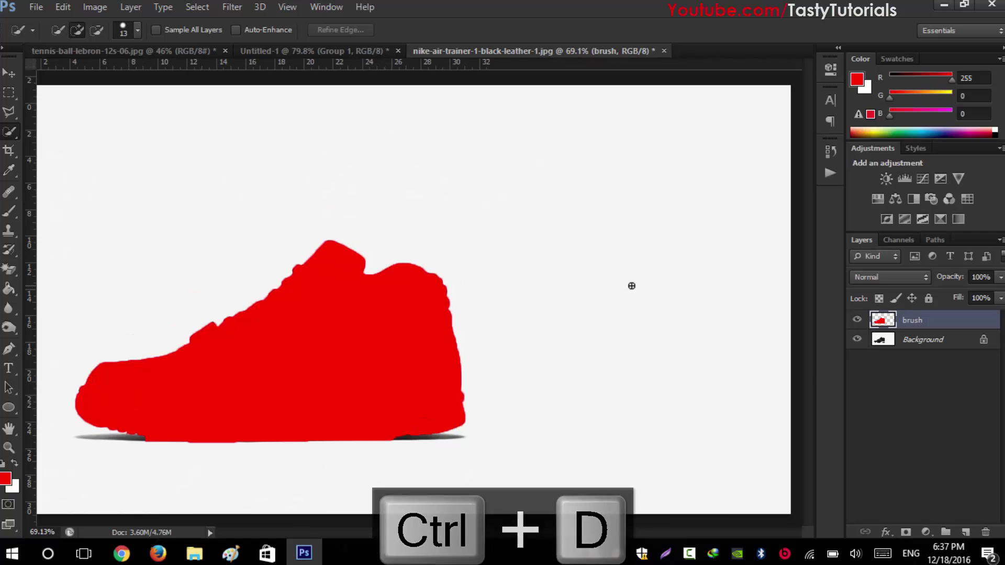
Reopen the Actions panel and expand the LET'S CREATE IT action.
left_click(831, 173)
left_click(709, 345)
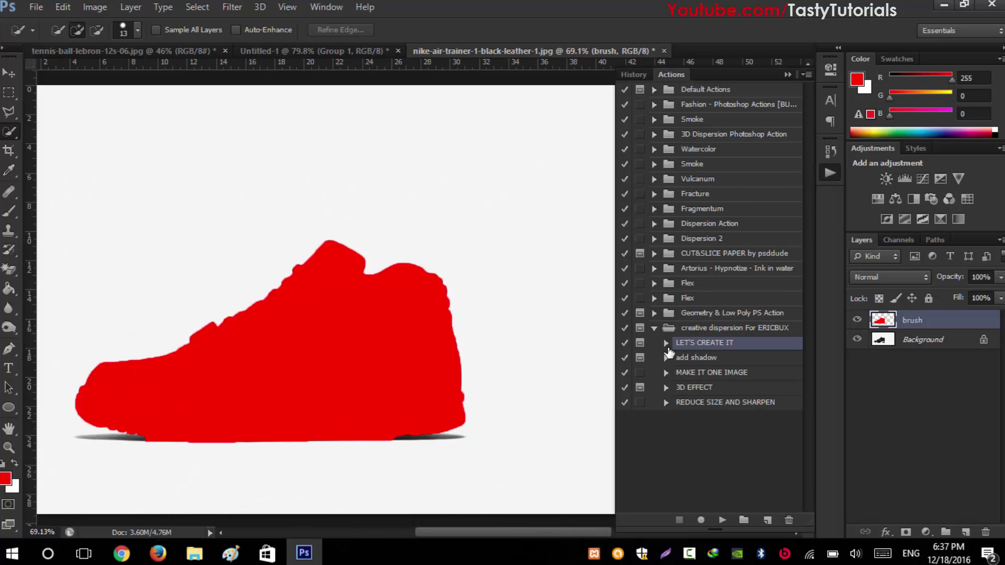
left_click(667, 343)
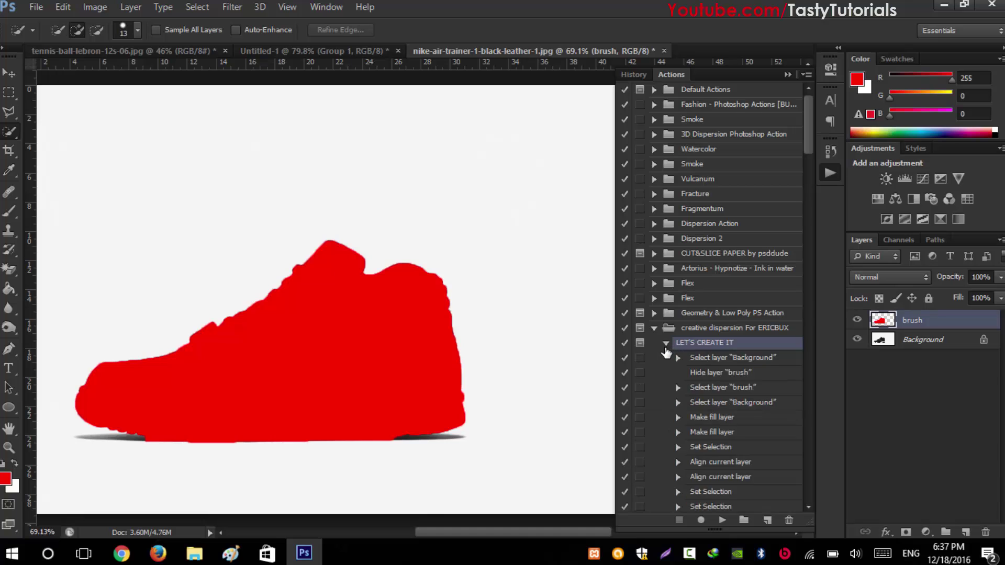
scroll(728, 340, "down", 4)
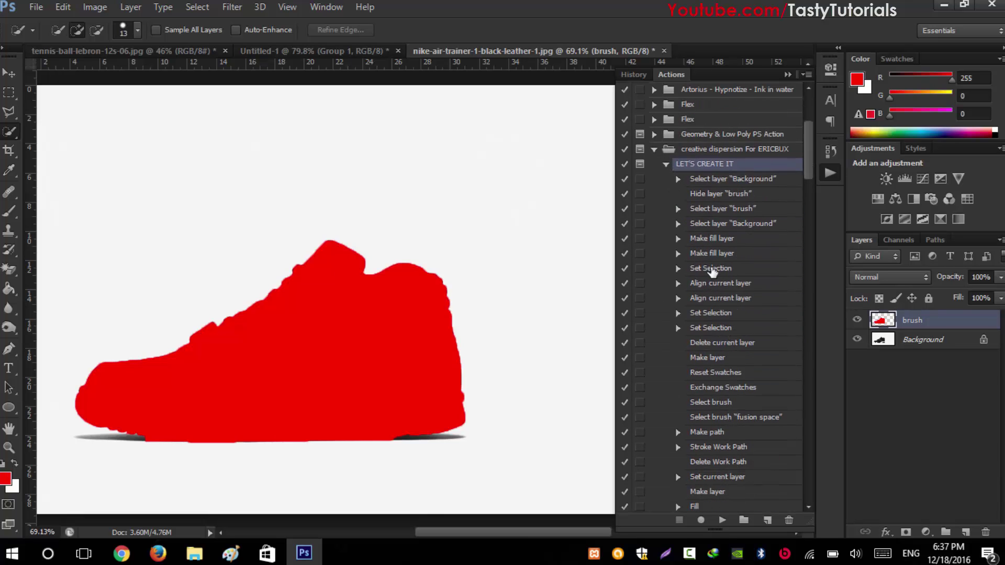
Purge all cached history and clipboard data with Edit > Purge > All, confirming OK.
left_click(63, 6)
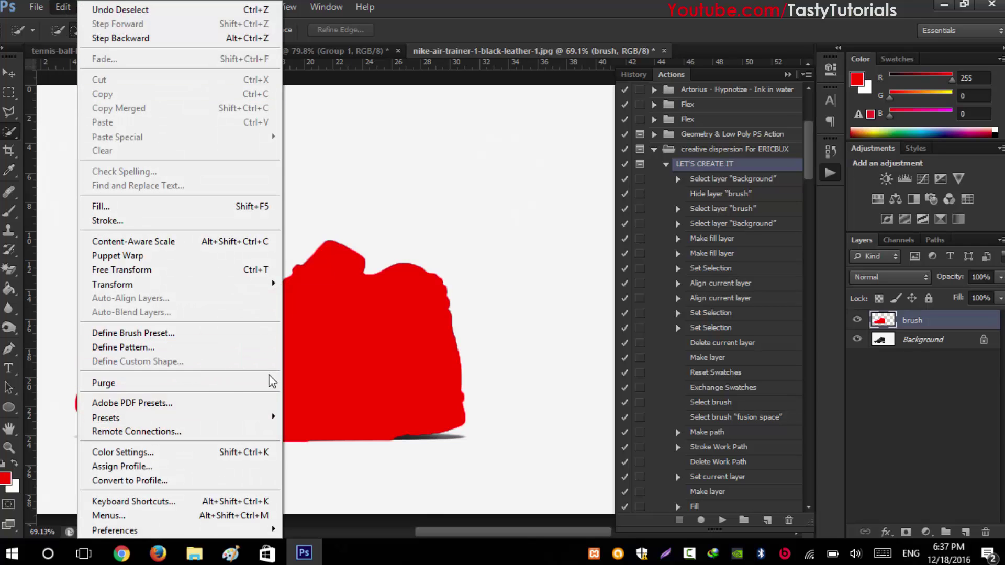
mouse_move(272, 380)
left_click(318, 423)
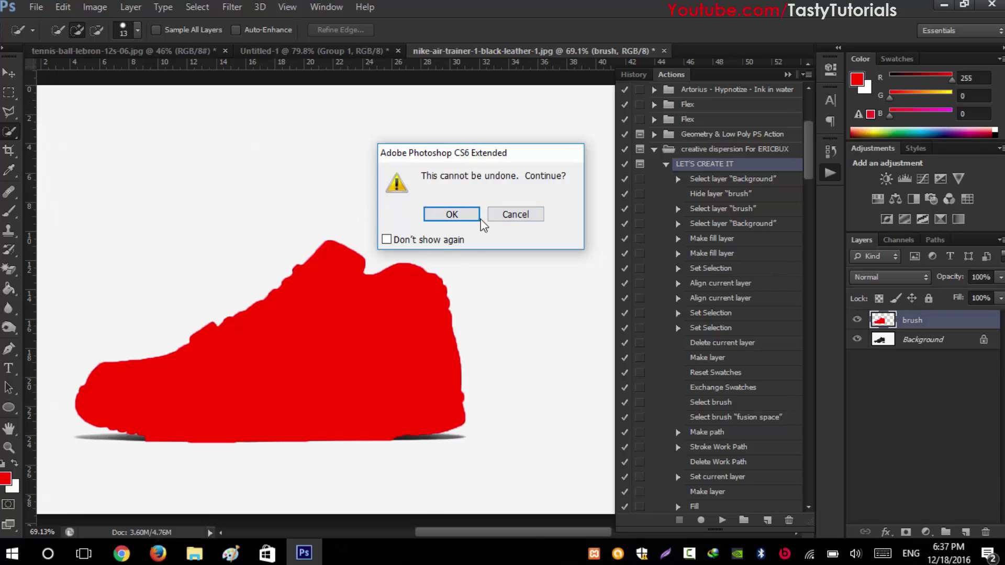
left_click(451, 214)
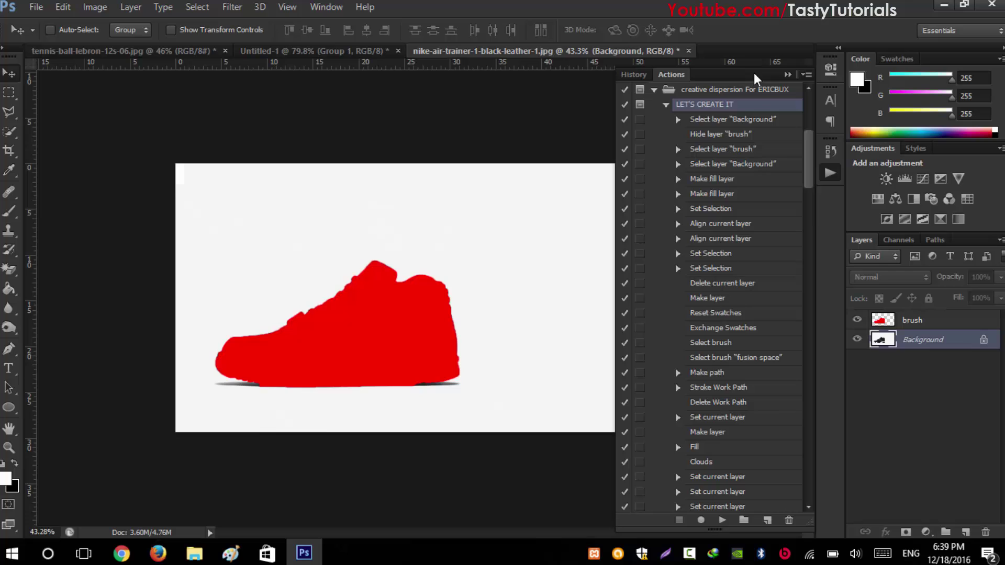
Play LET'S CREATE IT, continue past the prompt, and commit the shoe's current position.
left_click(721, 521)
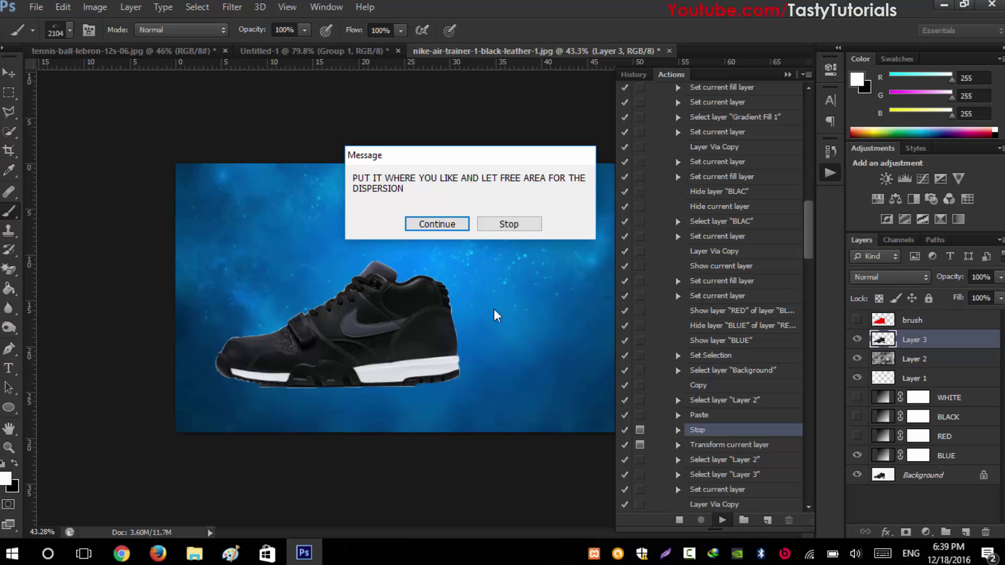
left_click(443, 223)
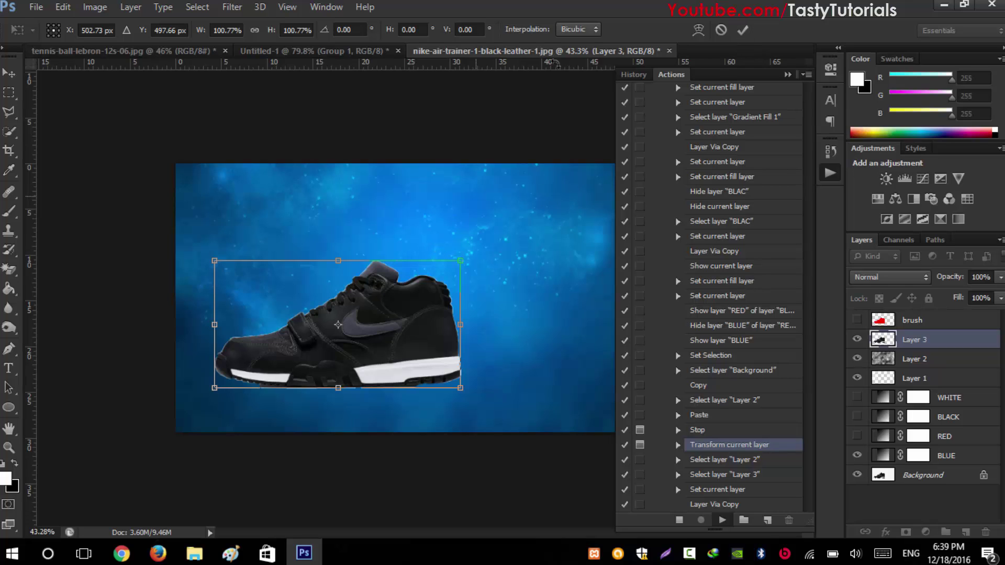
left_click(742, 30)
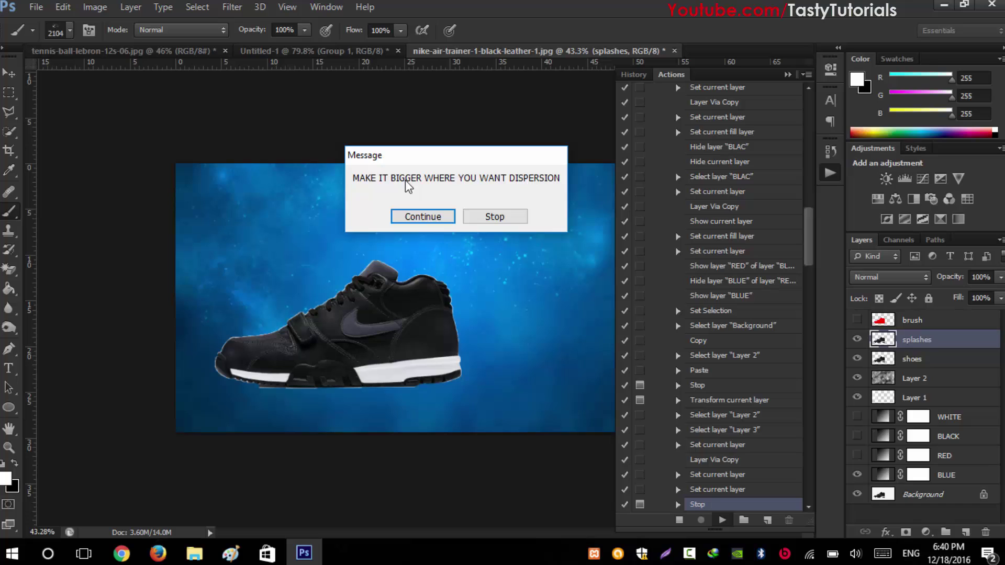
Resume the action and scale the splash area to about 202% over the shoe, then commit.
left_click(416, 221)
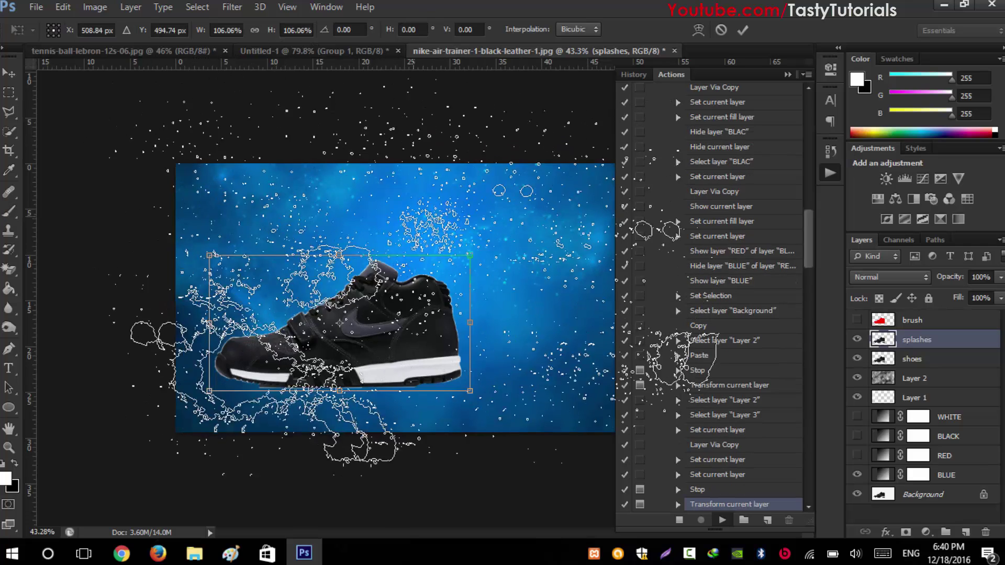
scroll(413, 267, "down", 5)
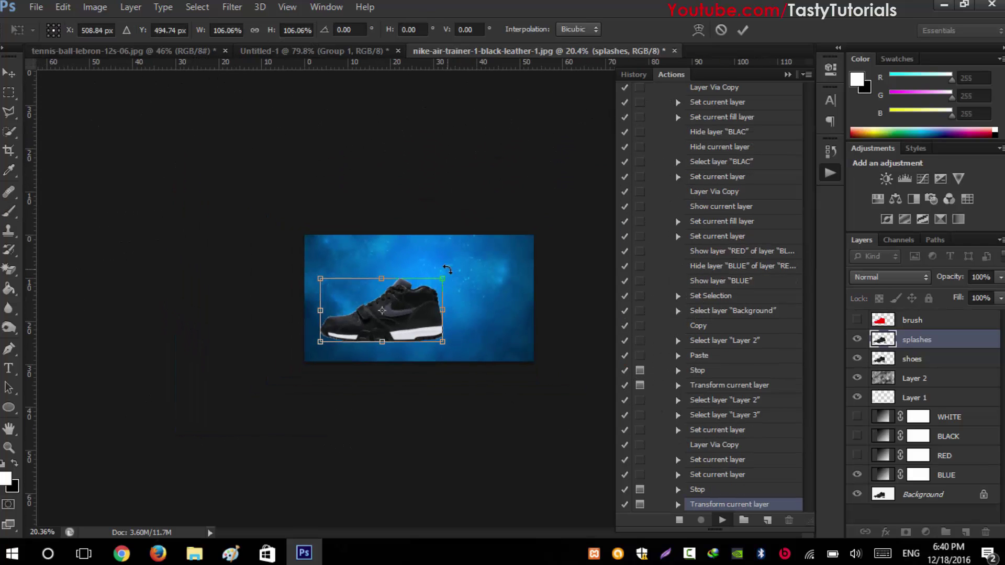
left_click_drag(449, 273, 559, 224)
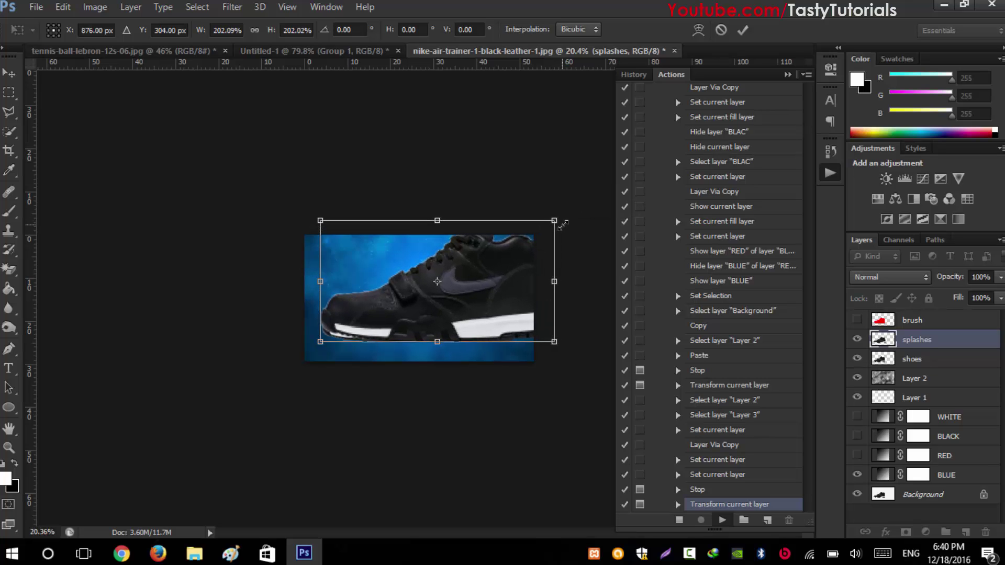
scroll(495, 293, "up", 2)
scroll(495, 293, "up", 1)
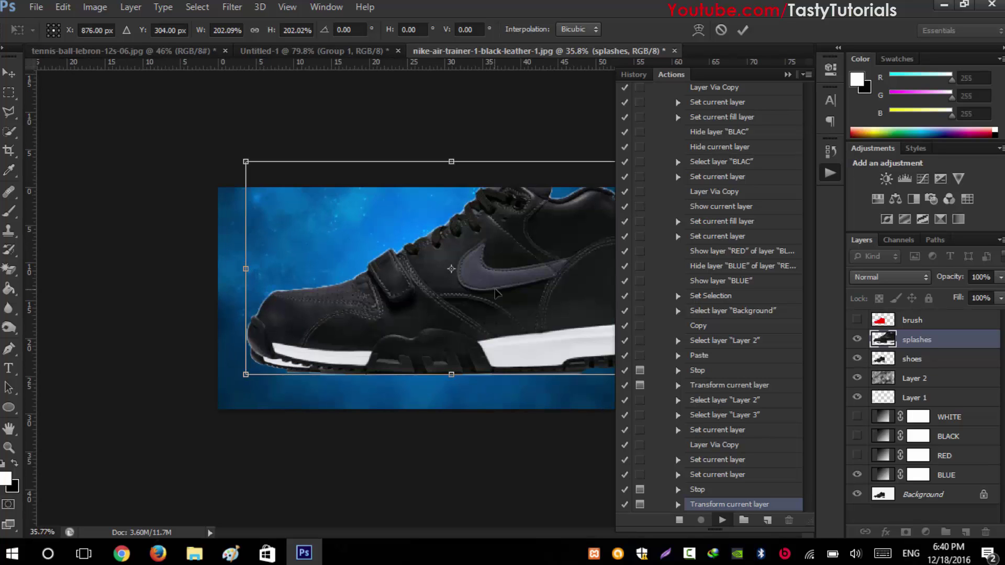
scroll(491, 285, "down", 1)
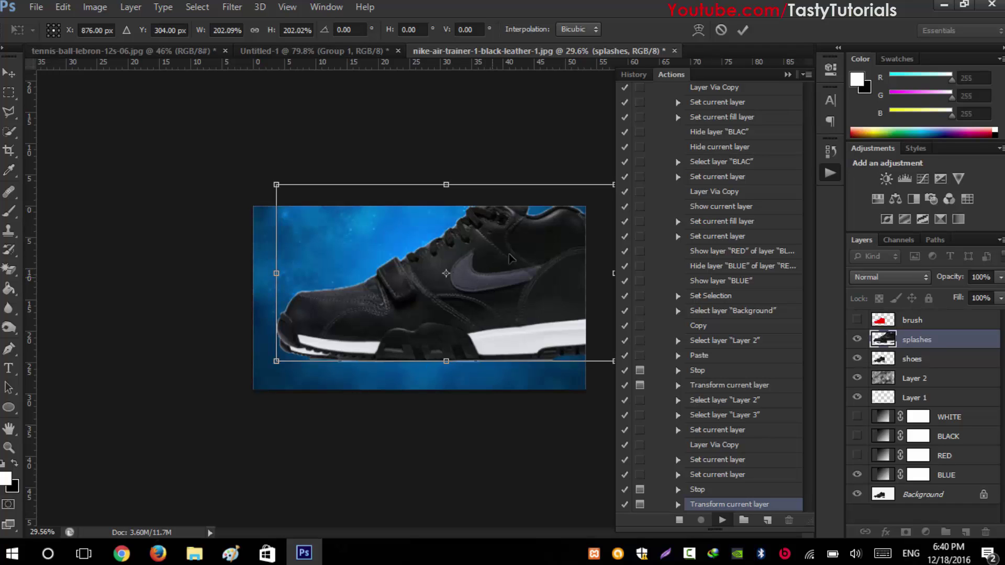
scroll(418, 298, "down", 1)
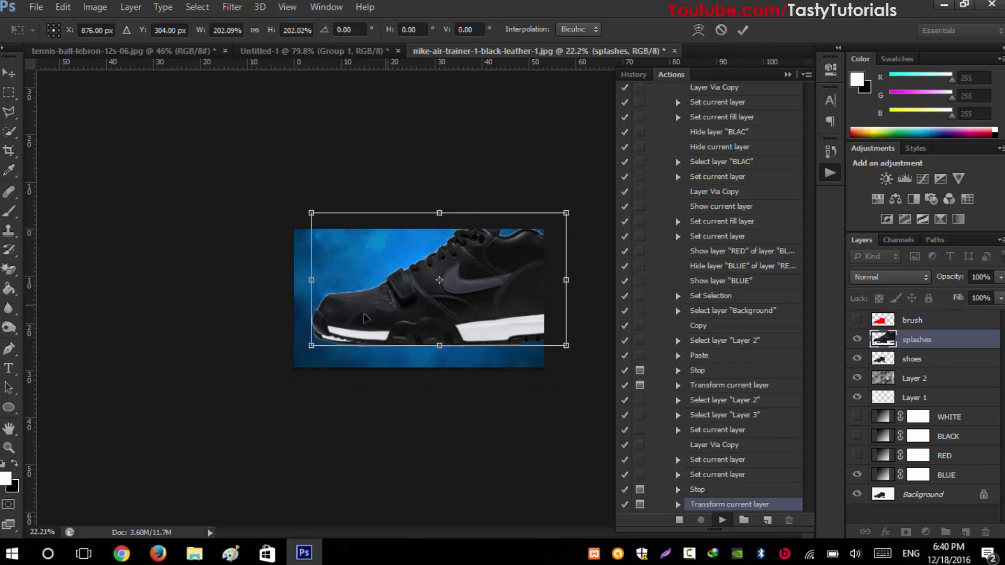
left_click(746, 29)
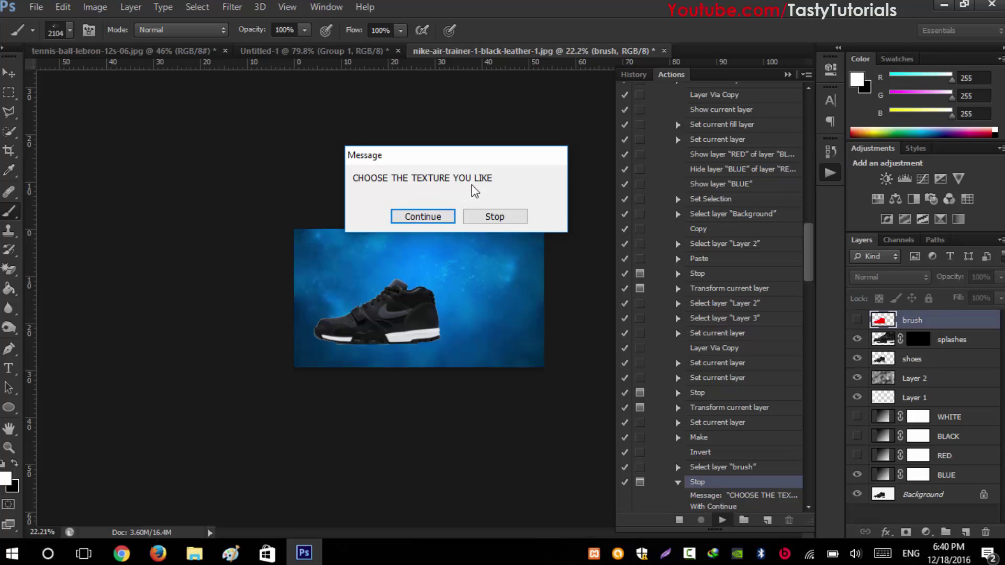
Resume the action and place the TEXTURE file from the TEXTURES folder as a new layer.
left_click(426, 218)
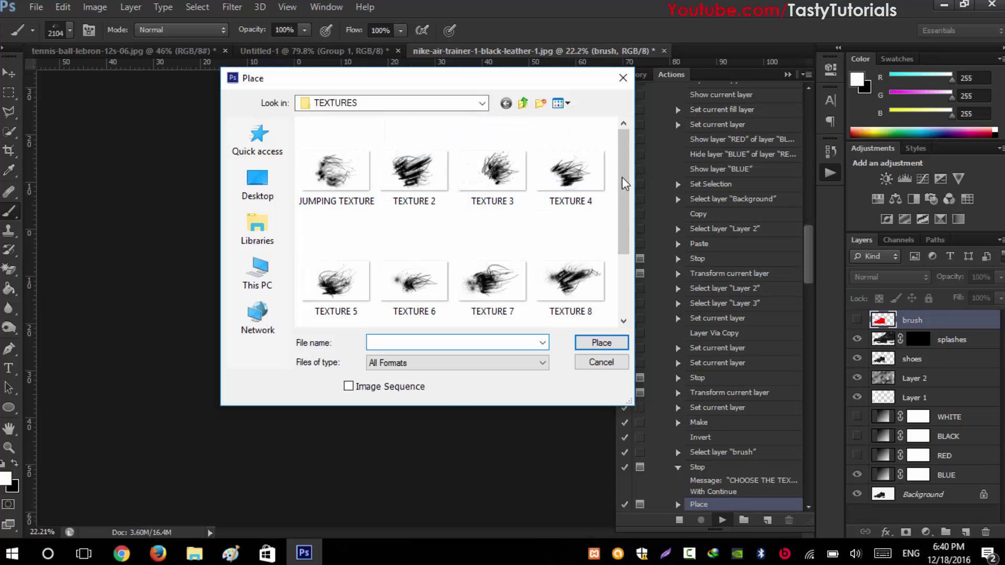
left_click_drag(622, 177, 621, 285)
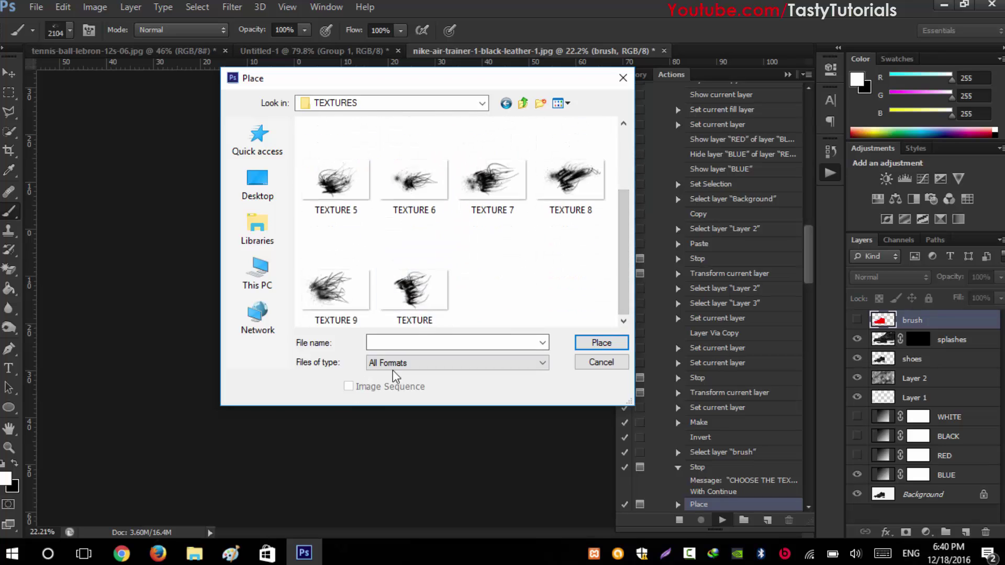
left_click_drag(407, 81, 394, 80)
mouse_move(608, 281)
left_mouse_down()
mouse_move(608, 209)
mouse_move(617, 290)
left_mouse_up()
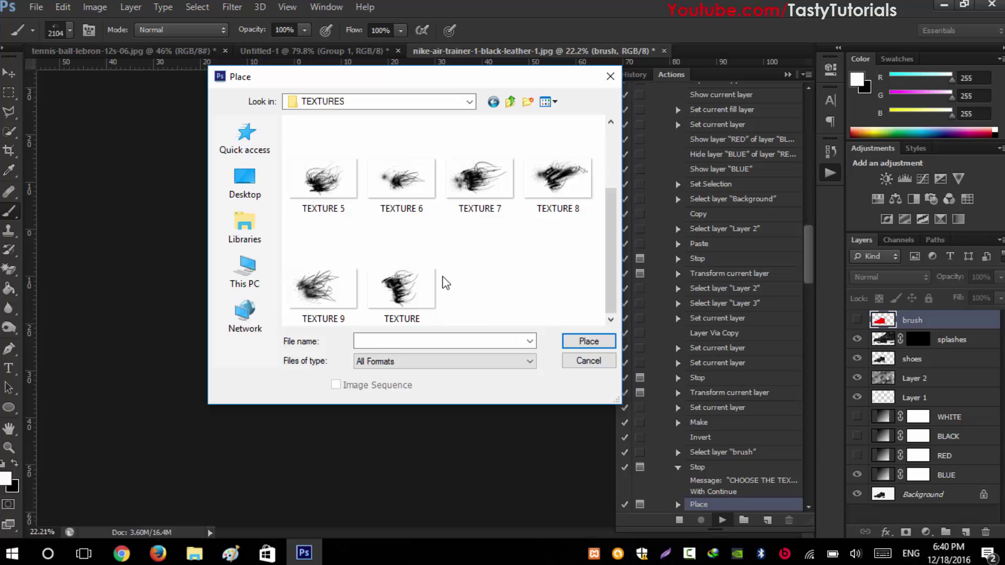
scroll(529, 237, "up", 2)
scroll(539, 231, "down", 2)
left_click(419, 291)
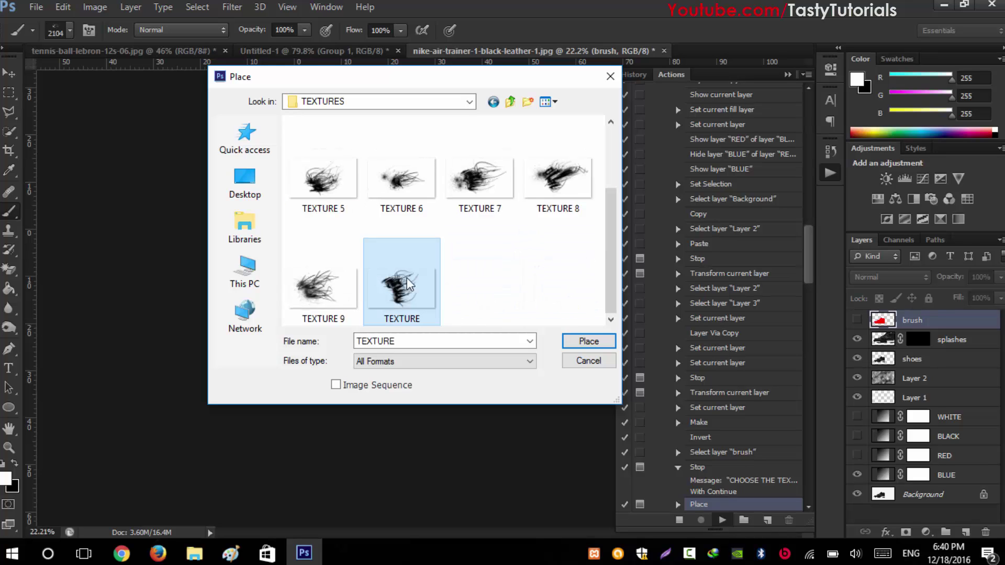
left_click(488, 170)
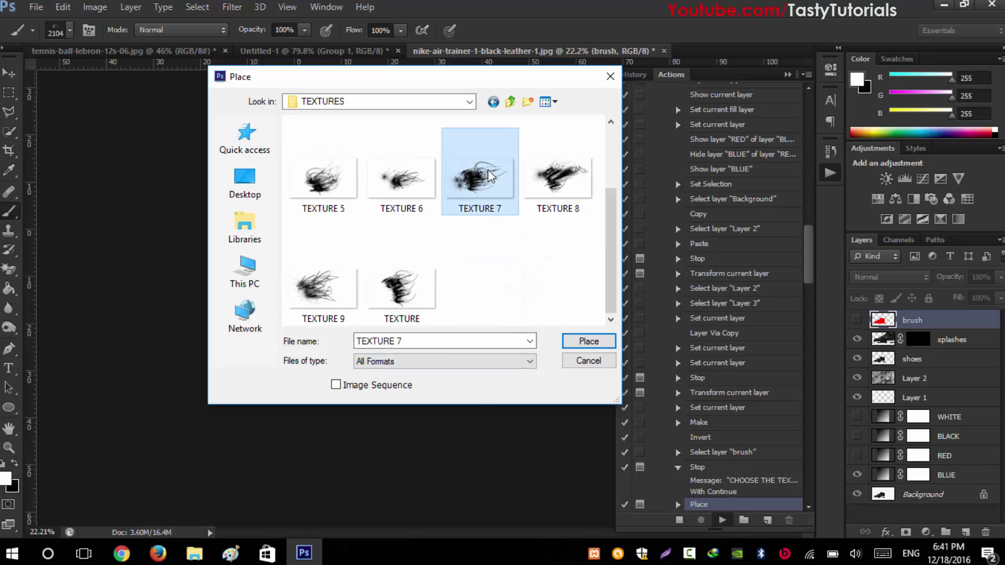
left_click(438, 305)
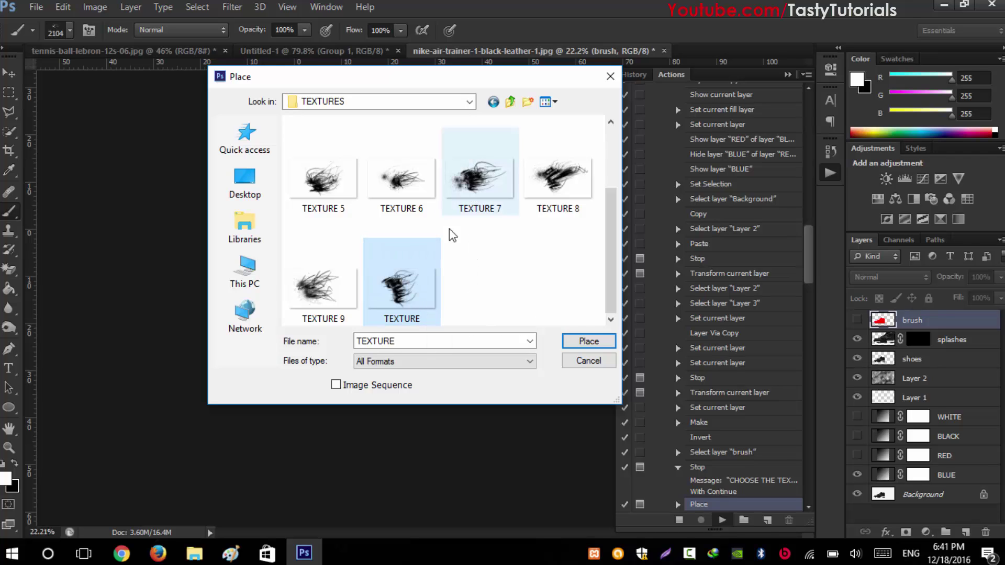
left_click(572, 343)
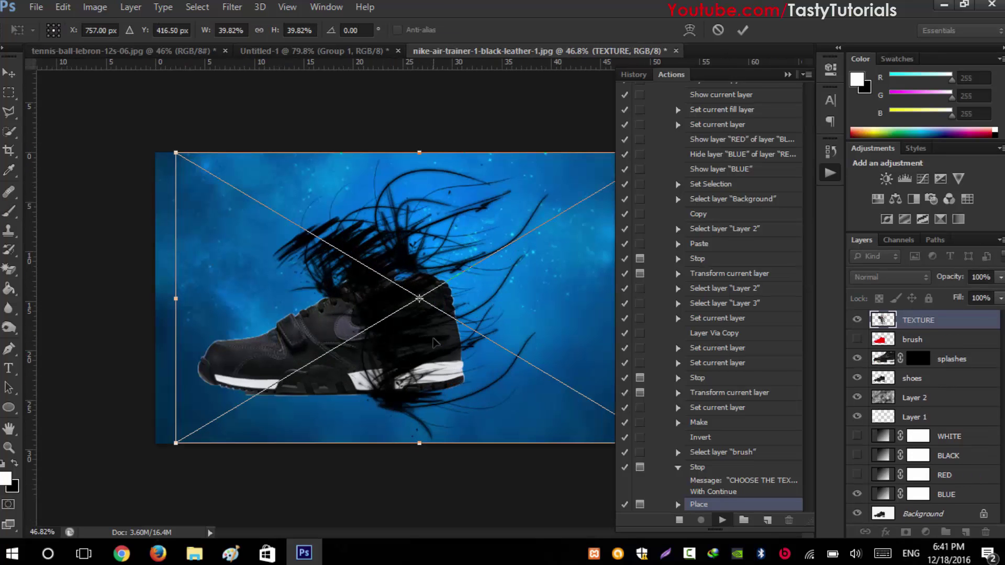
Move and shrink the ink-strand texture to about 33.6% over the shoe's back, then commit.
left_click_drag(435, 346, 470, 335)
key("ctrl+minus")
left_click_drag(285, 187, 320, 204)
left_click_drag(474, 333, 460, 323)
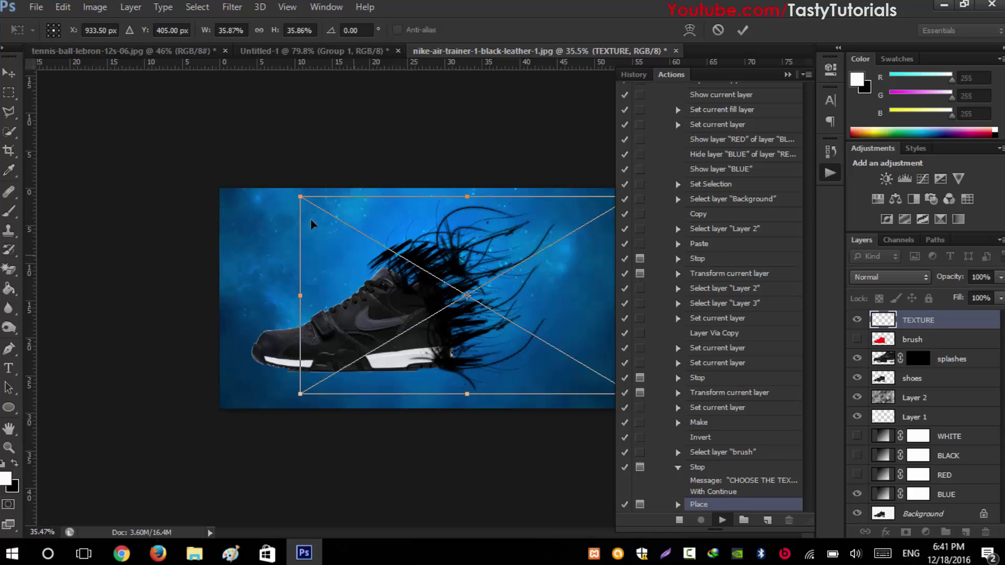
left_click_drag(299, 192, 312, 201)
left_click_drag(405, 278, 391, 279)
left_click_drag(297, 200, 306, 205)
scroll(435, 364, "up", 3)
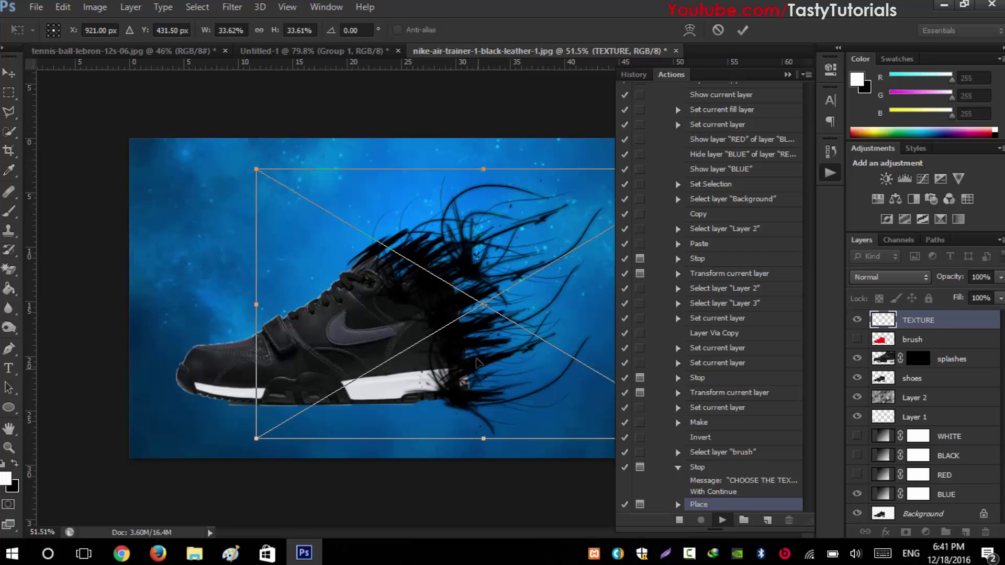
scroll(434, 320, "down", 1)
scroll(434, 320, "down", 1)
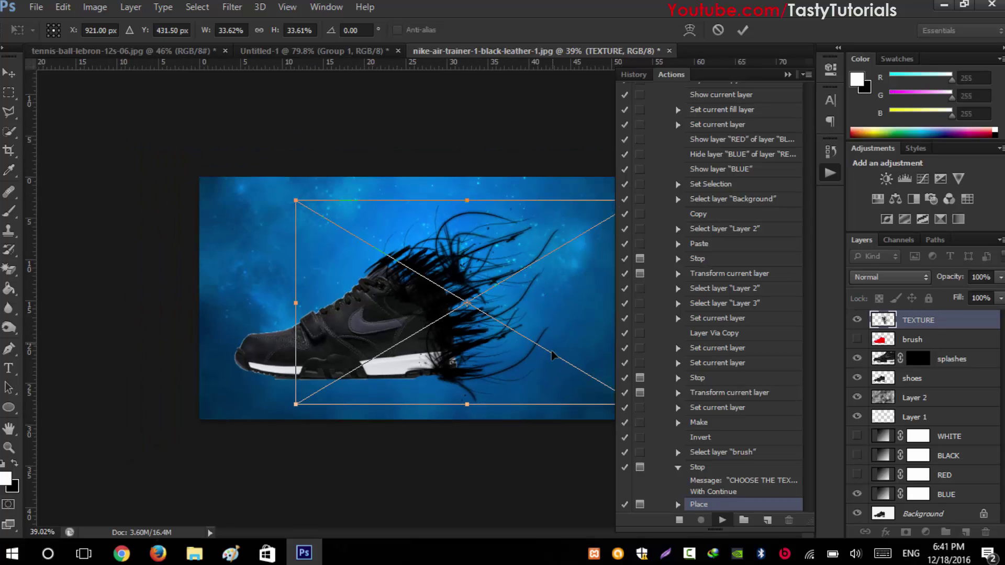
left_click(743, 31)
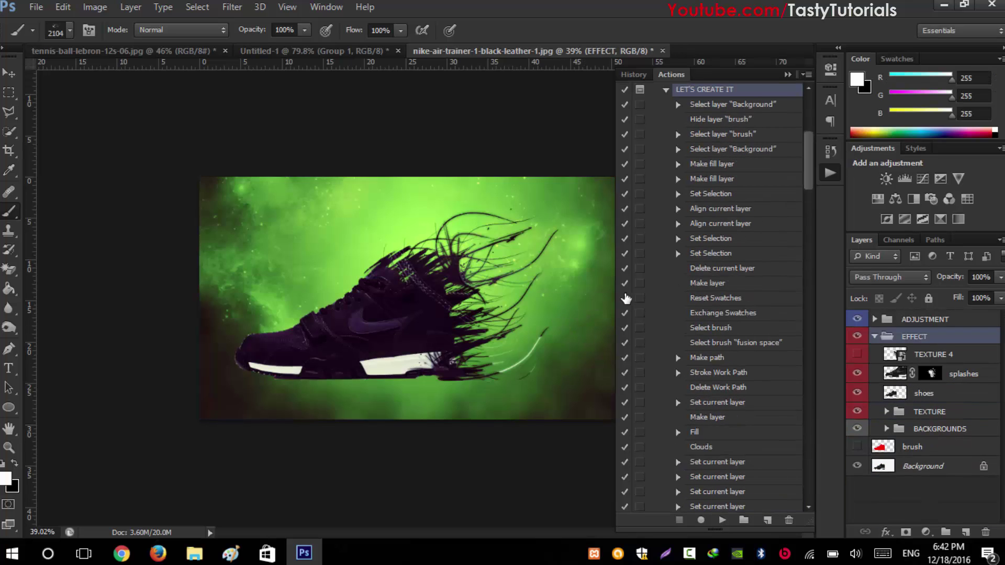
With the Move tool, select the BACKGROUNDS group and hide the green background.
scroll(472, 312, "up", 1)
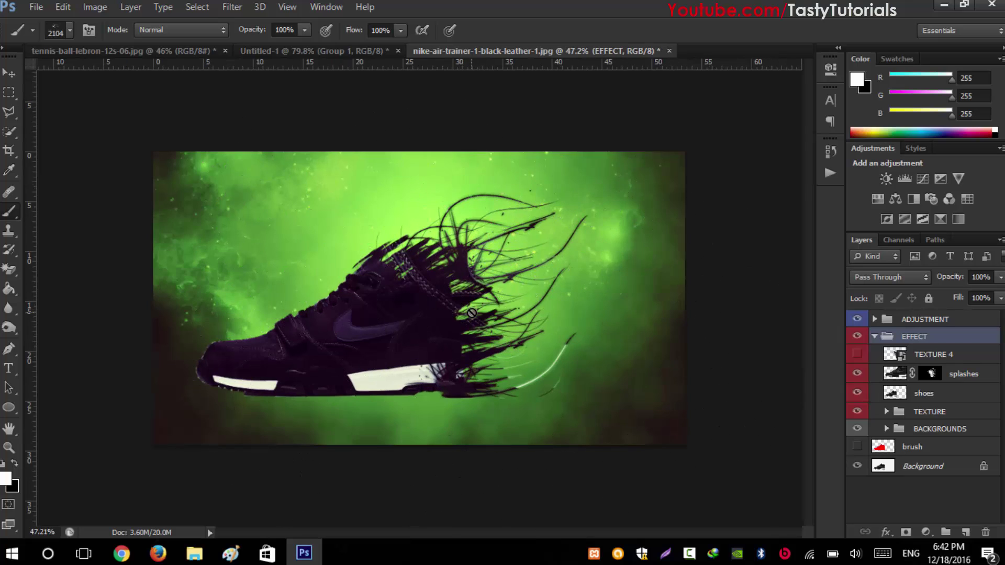
left_click(10, 74)
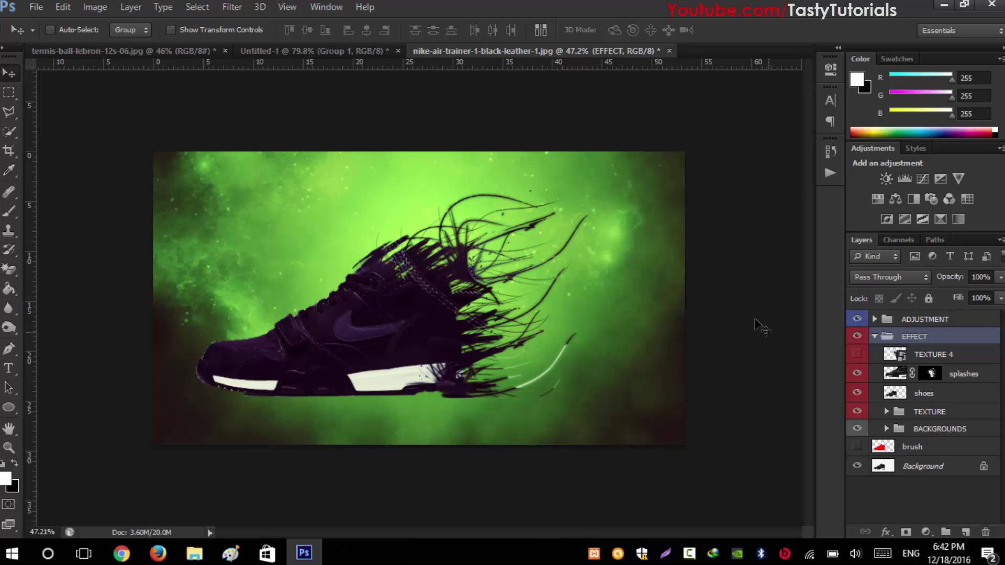
left_click(927, 433)
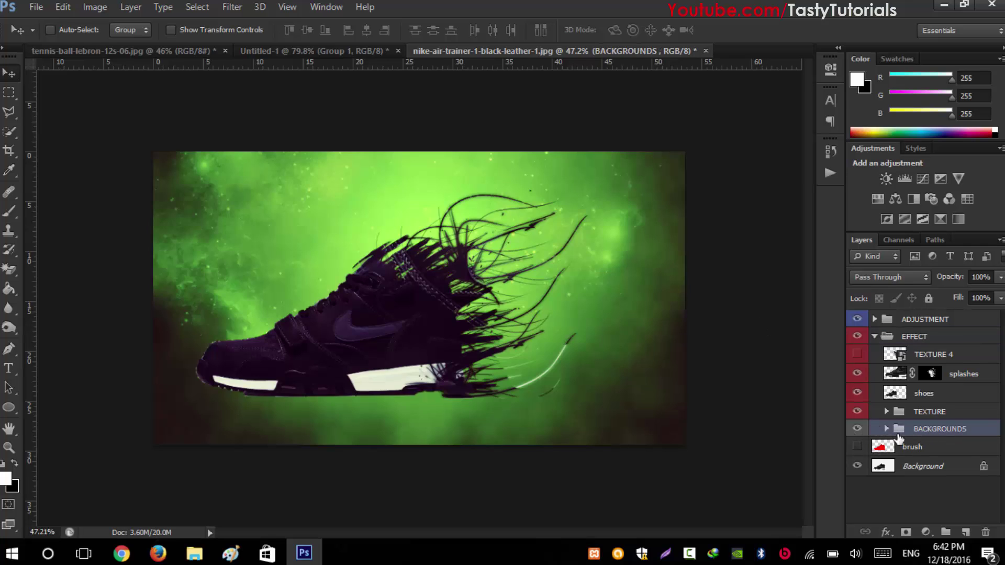
left_click(857, 429)
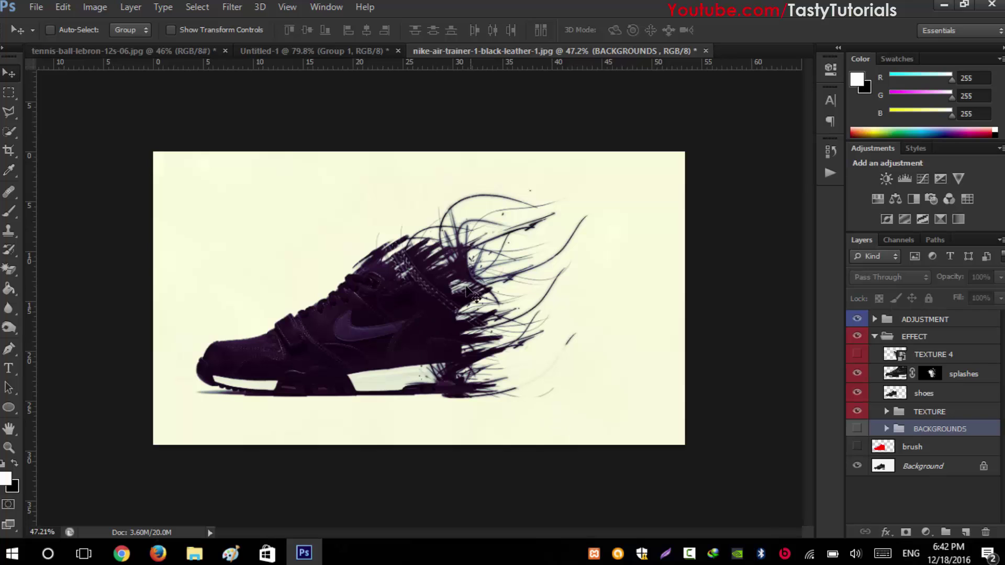
scroll(472, 267, "up", 1)
scroll(466, 259, "down", 1)
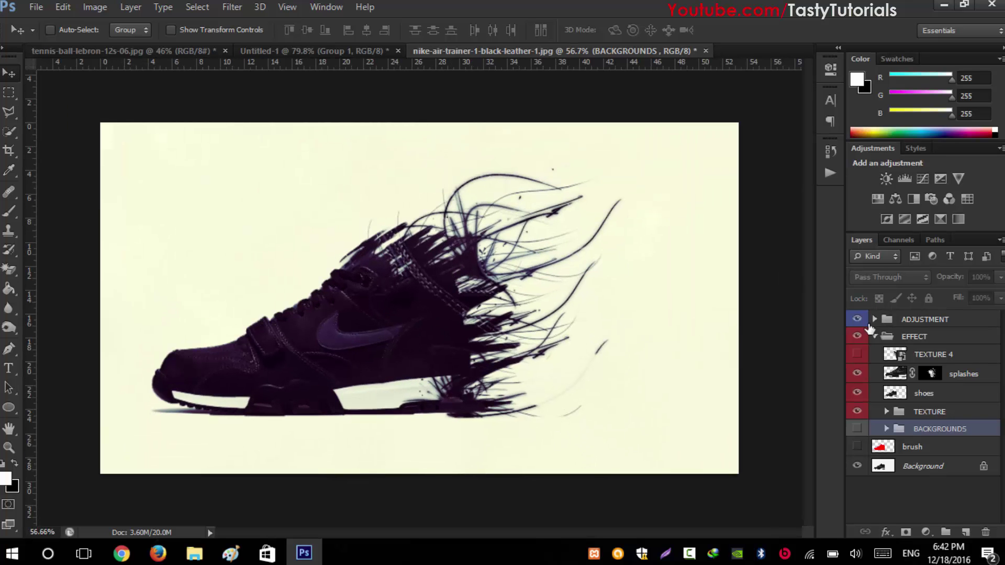
Collapse the EFFECT group and select the ADJUSTMENT group.
left_click(876, 337)
left_click(908, 321)
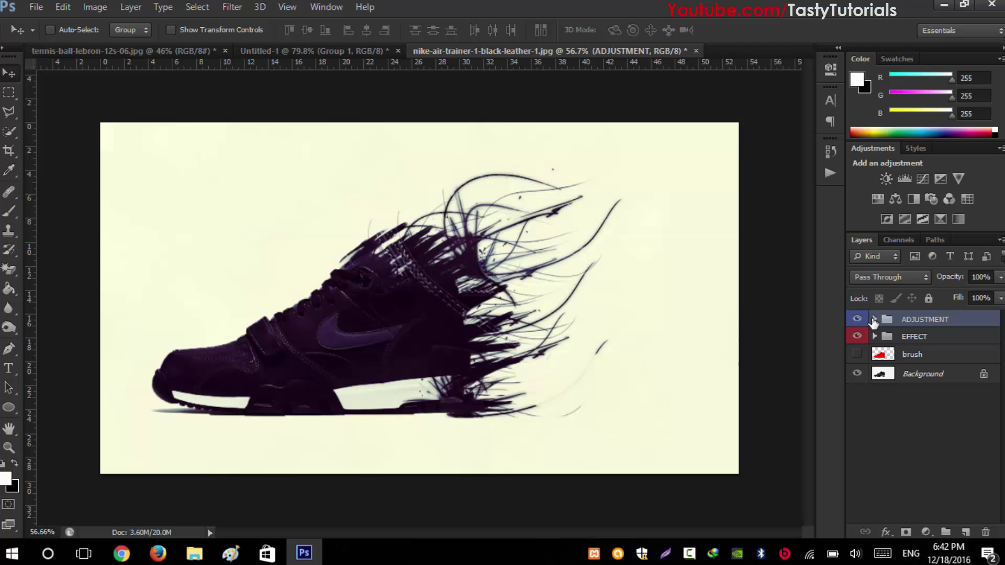
left_click(874, 320)
left_click(875, 319)
Toggle the ADJUSTMENT group off and on to compare, leaving the purple tint visible.
left_click(857, 320)
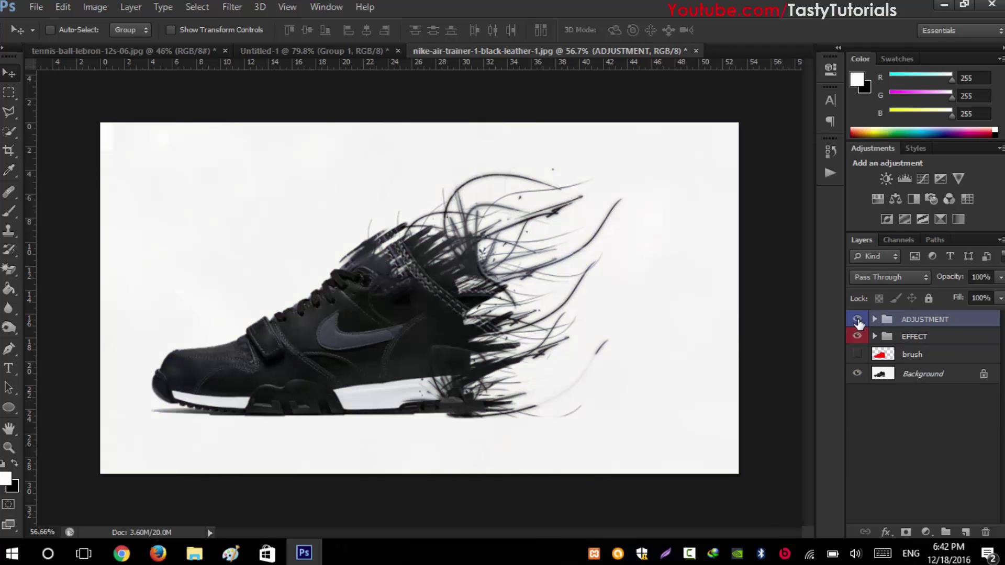
left_click(857, 320)
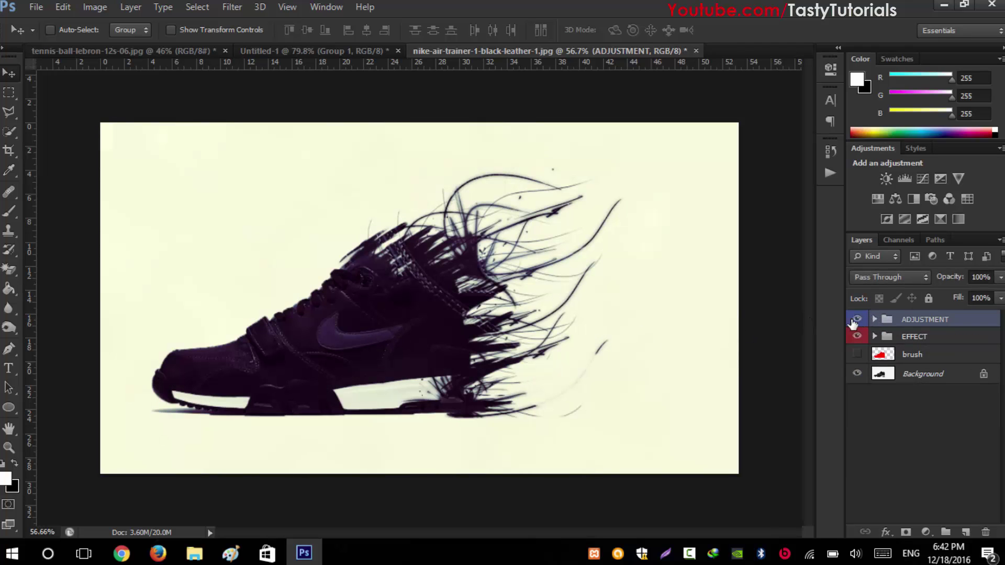
left_click(856, 320)
left_click(858, 322)
scroll(486, 283, "up", 1)
scroll(487, 282, "up", 1)
scroll(366, 267, "down", 1)
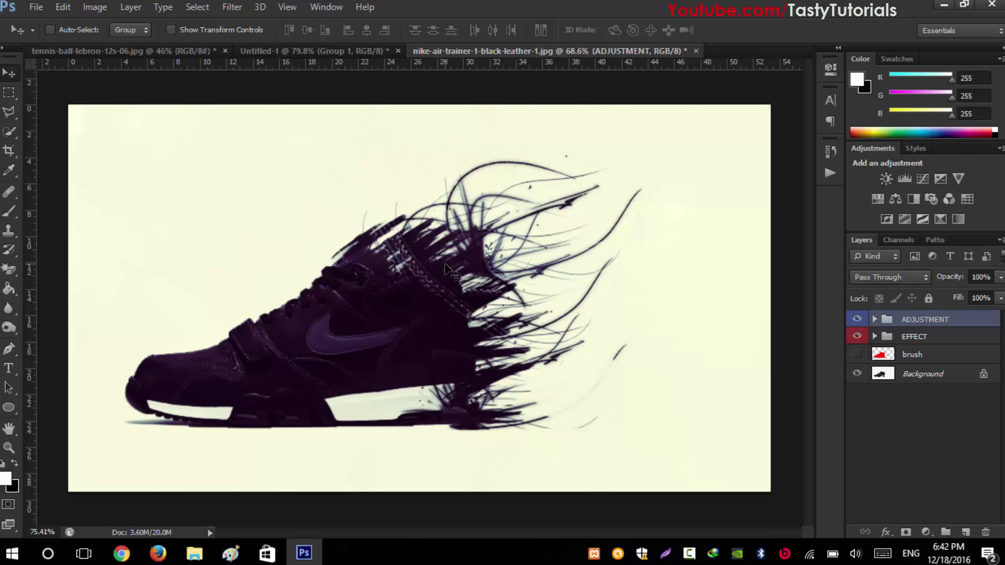
scroll(446, 266, "up", 2)
scroll(446, 266, "down", 3)
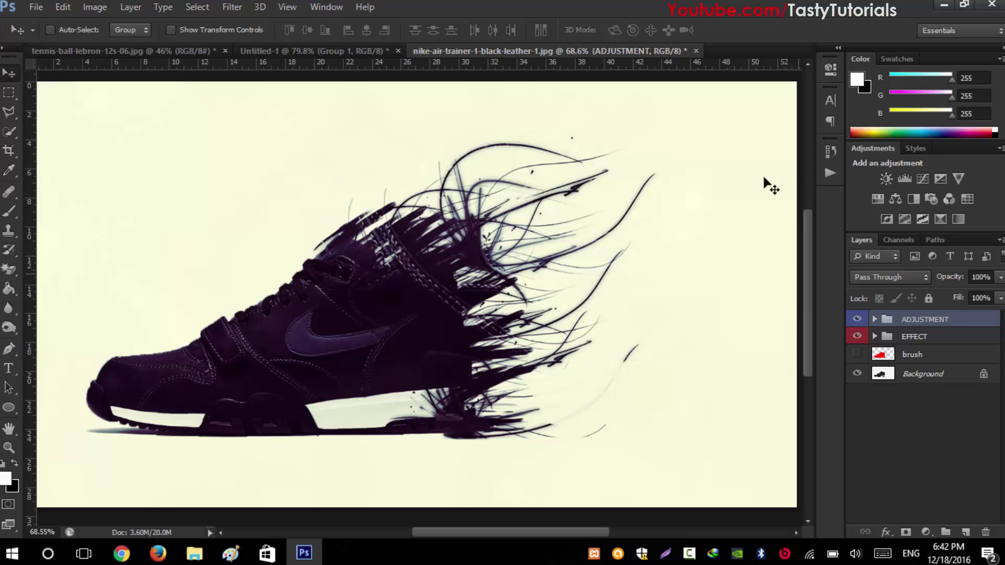
In the Actions panel, collapse LET'S CREATE IT and select the add shadow action.
left_click(831, 173)
scroll(681, 173, "up", 3)
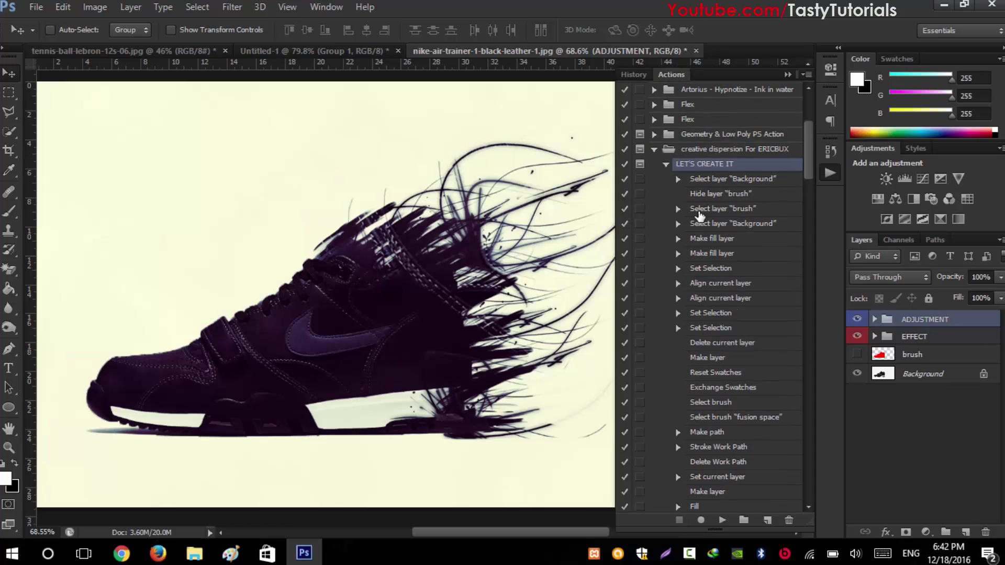
left_click(669, 166)
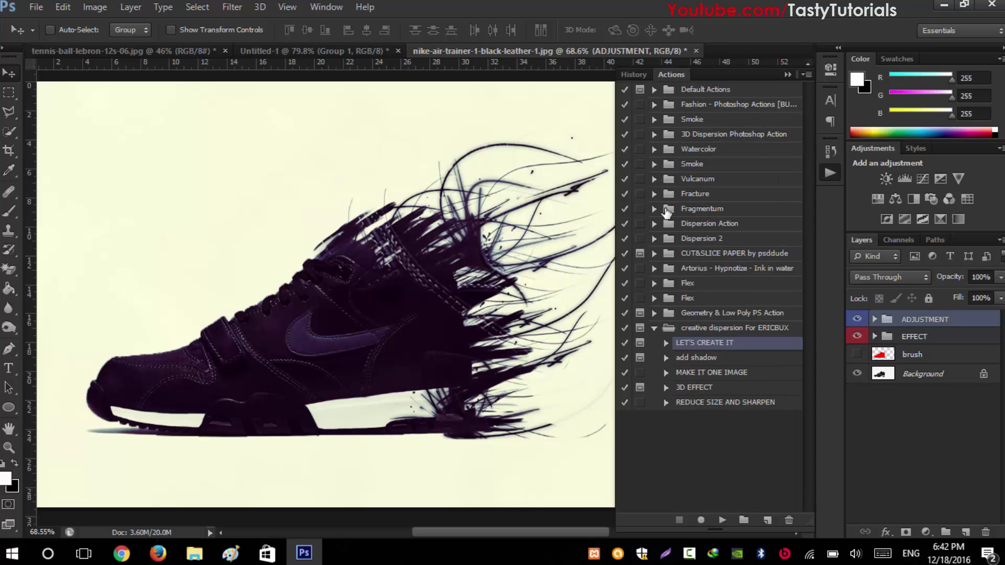
left_click(700, 362)
scroll(325, 403, "down", 2)
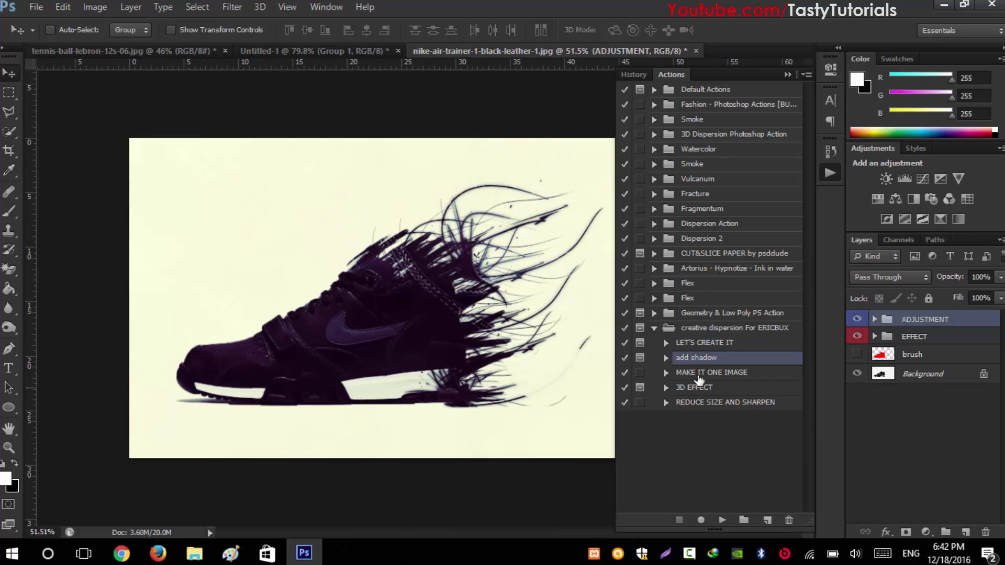
left_click(665, 358)
scroll(754, 419, "down", 1)
Run add shadow, placing the flipped shadow beneath the sole and committing it.
left_click(722, 520)
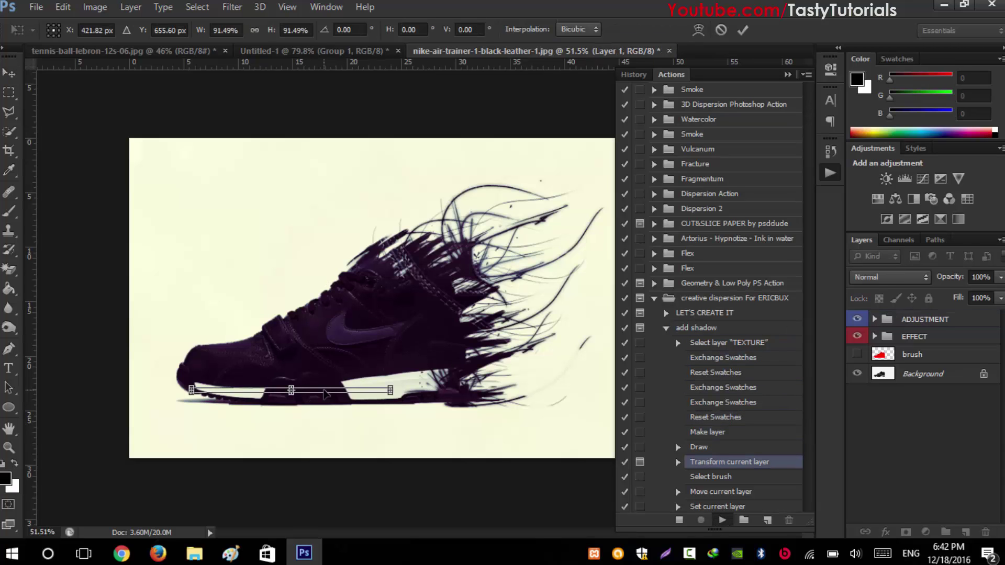
left_click_drag(330, 416, 490, 411)
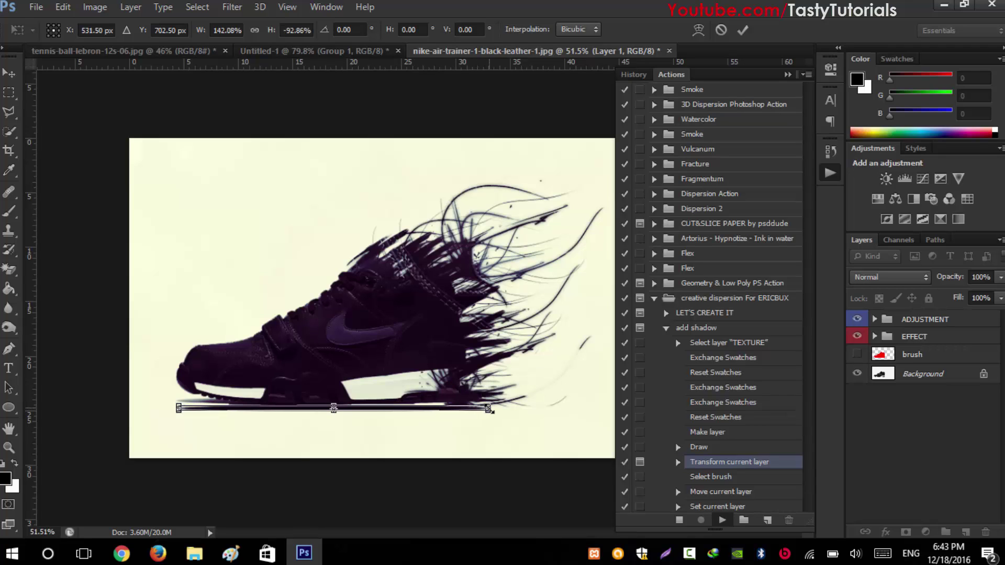
left_click(744, 33)
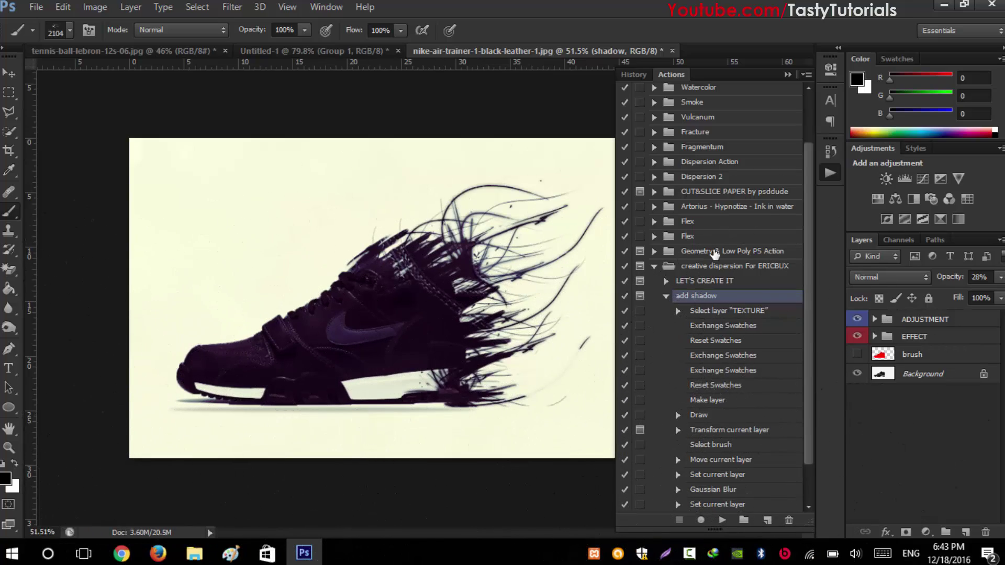
left_click(666, 295)
Select the 3D EFFECT action and expand its steps.
left_click(711, 373)
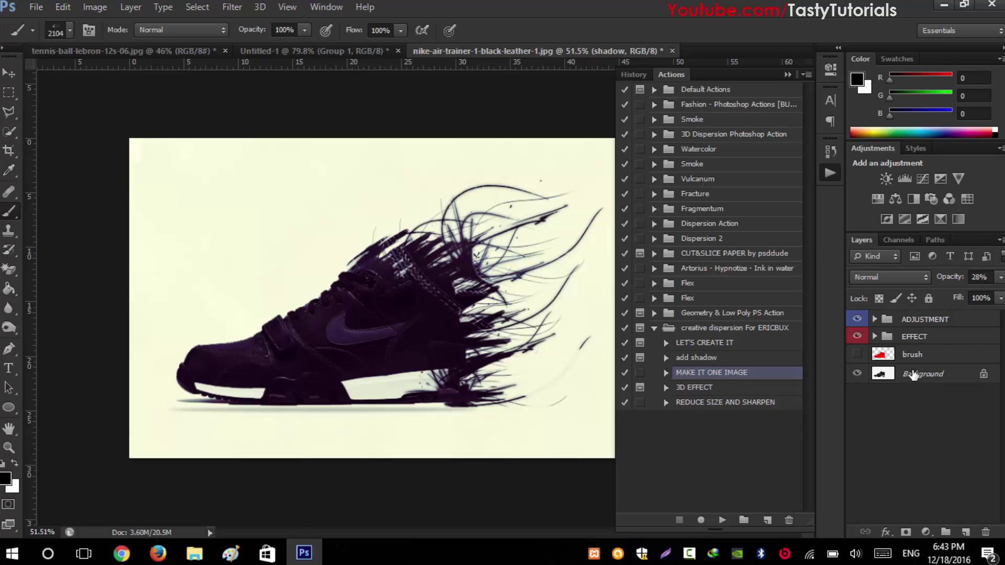
left_click(696, 390)
left_click(666, 388)
scroll(713, 438, "down", 1)
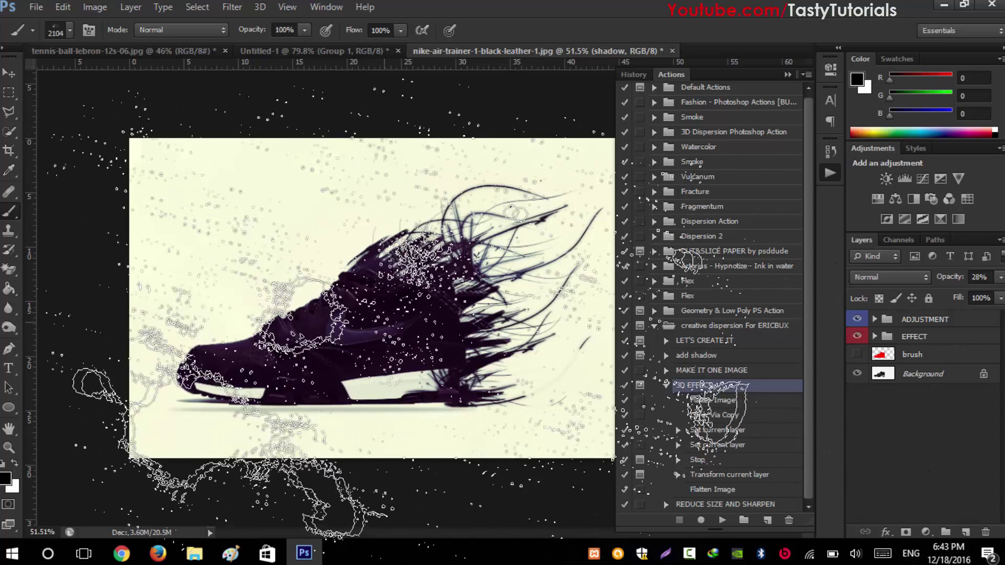
Run 3D EFFECT, offsetting the copied layer slightly right for red/cyan fringes, and commit.
left_click(722, 520)
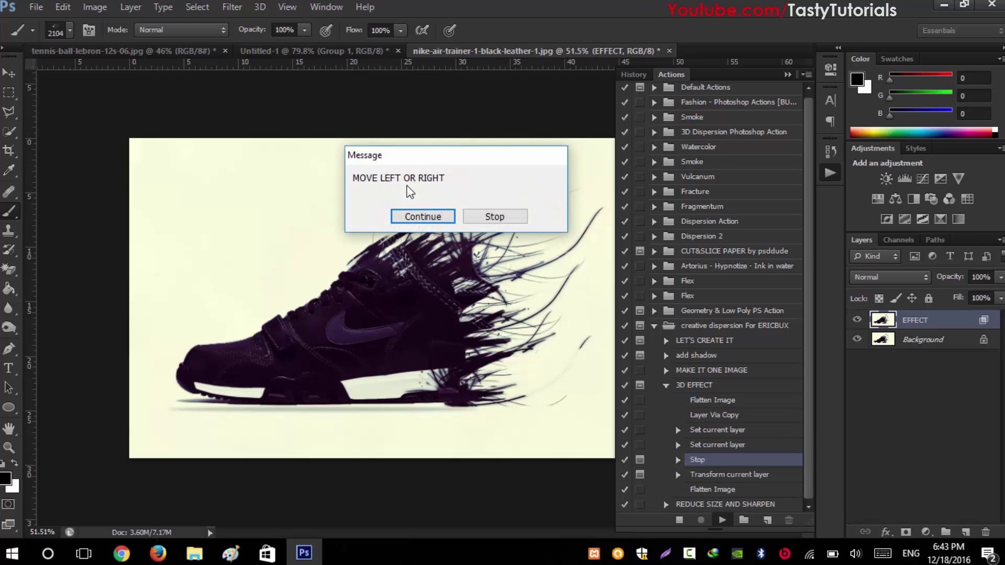
left_click(423, 217)
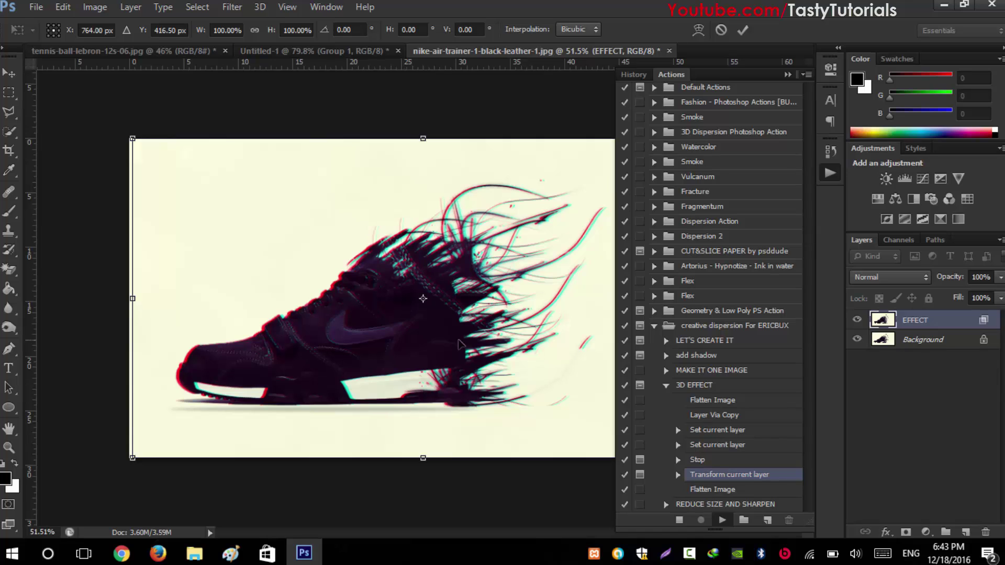
left_click_drag(481, 334, 471, 338)
key("Right")
key("Right")
key("Right")
key("Right")
key("Right")
key("Right")
key("Right")
key("Right")
key("Right")
key("Right")
key("Right")
key("Right")
key("Right")
key("Right")
key("Right")
key("Right")
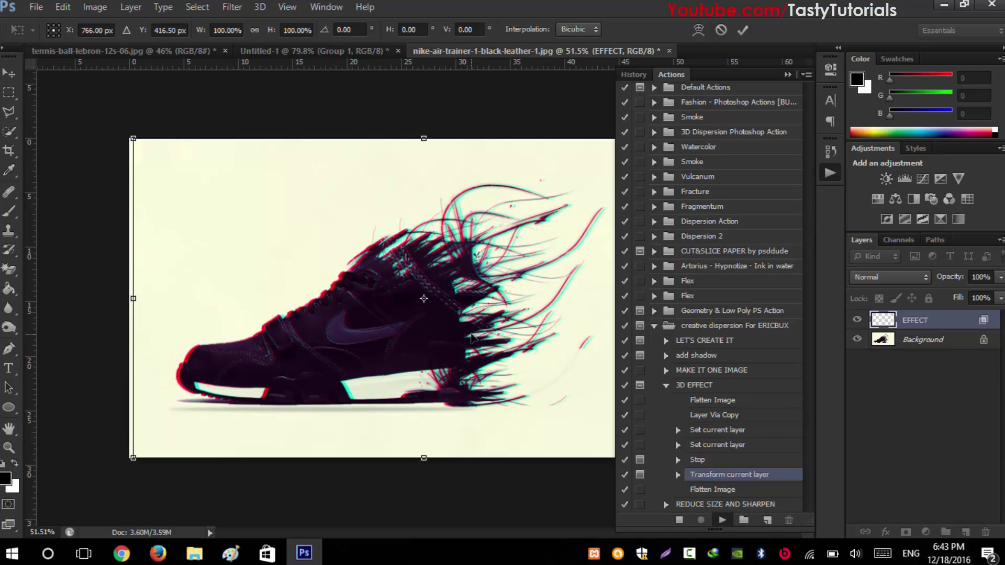
key("Left")
key("Left")
key("Left")
key("Left")
key("Left")
key("Left")
key("Left")
key("Left")
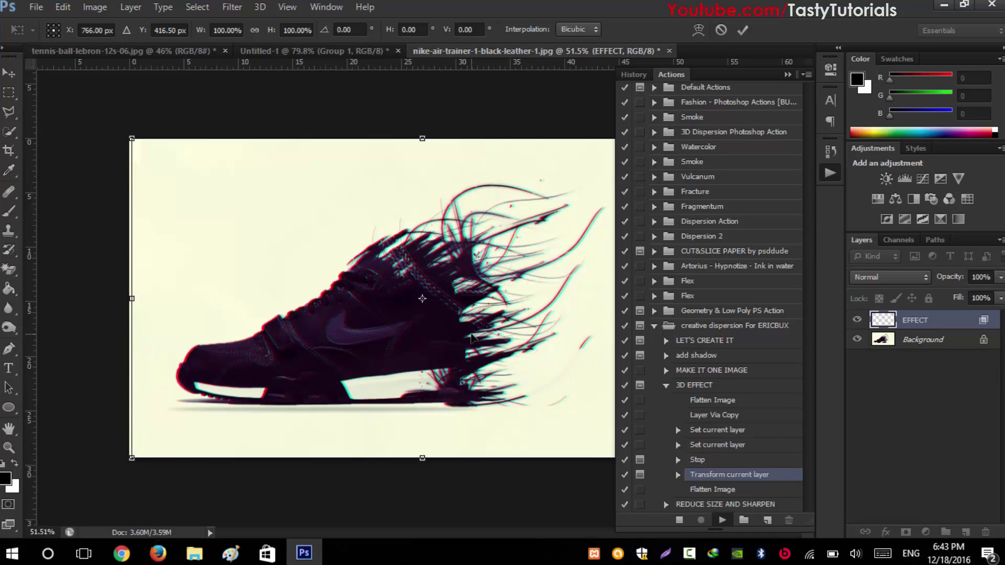
key("Right")
key("Right")
key("Right")
key("Right")
left_click(743, 33)
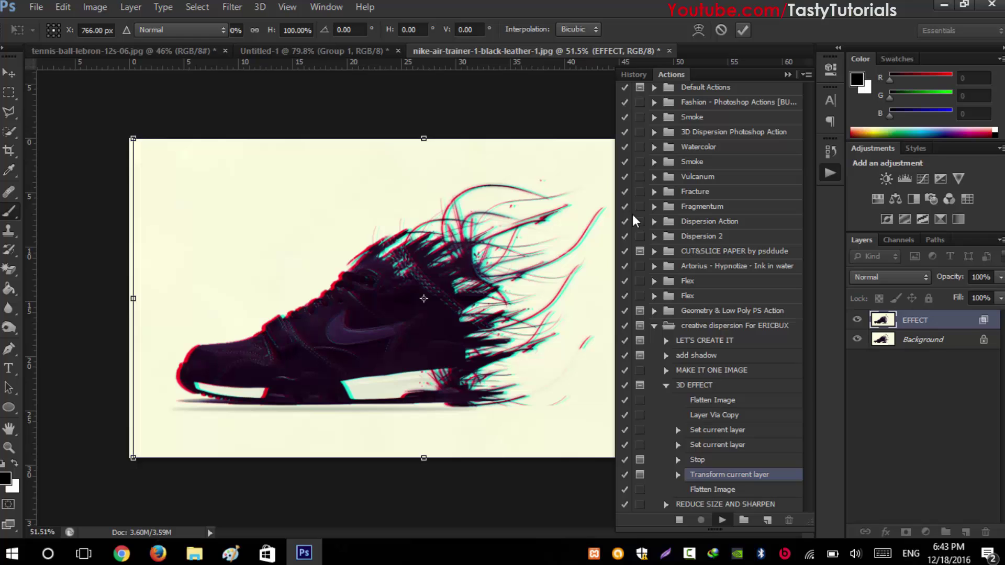
left_click(666, 385)
Collapse the creative dispersion action set and close the Actions panel.
left_click(700, 403)
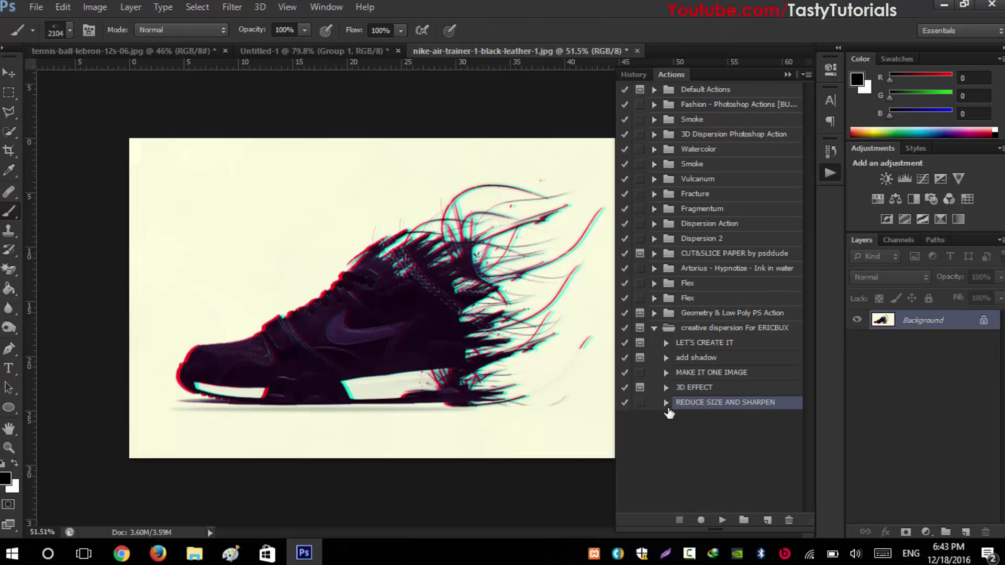
left_click(666, 403)
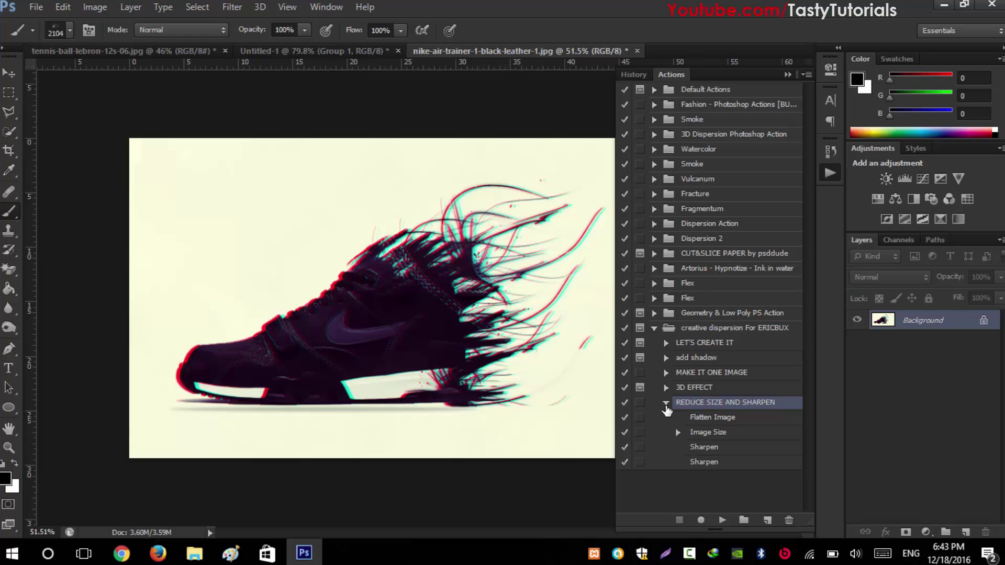
left_click(666, 404)
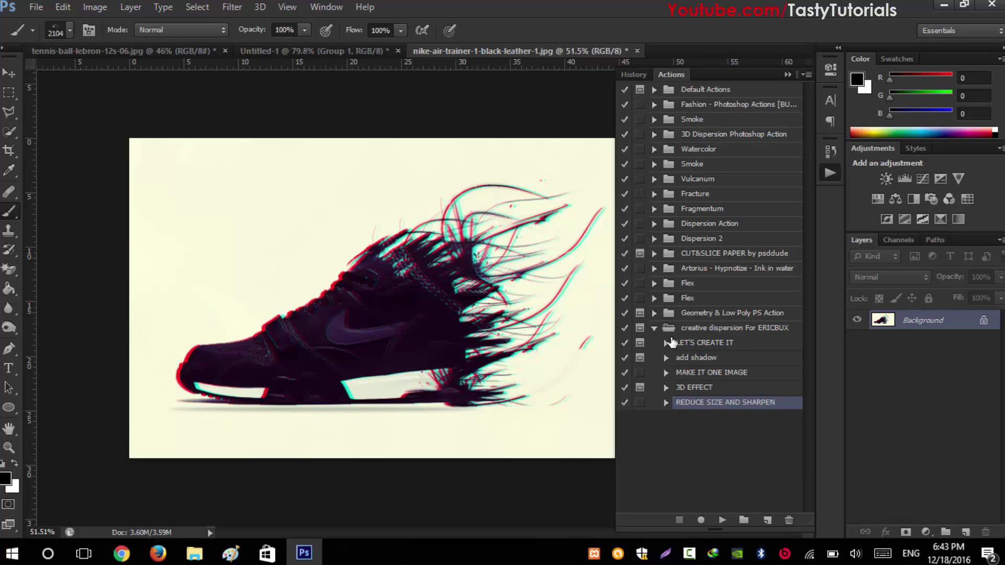
left_click(654, 329)
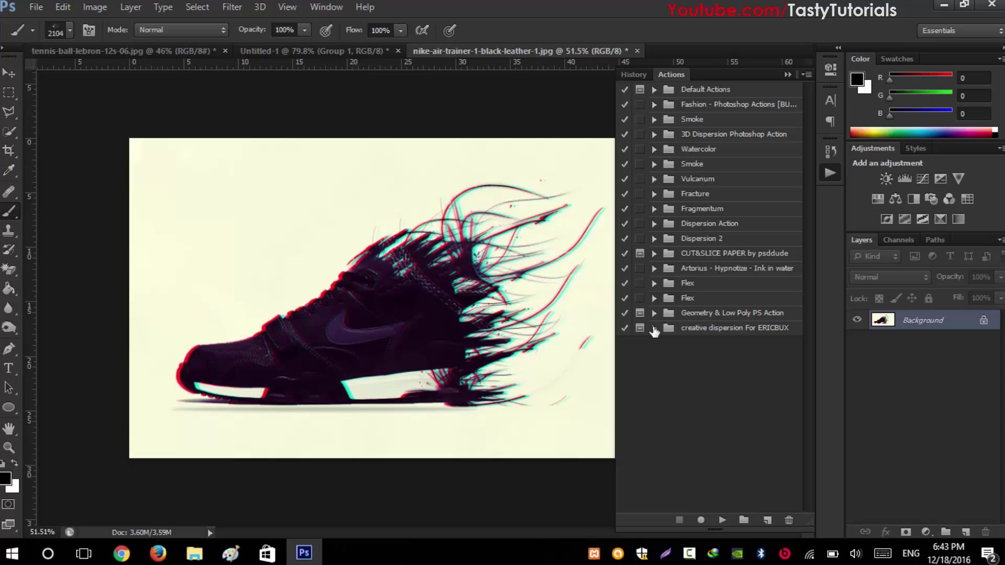
left_click(787, 75)
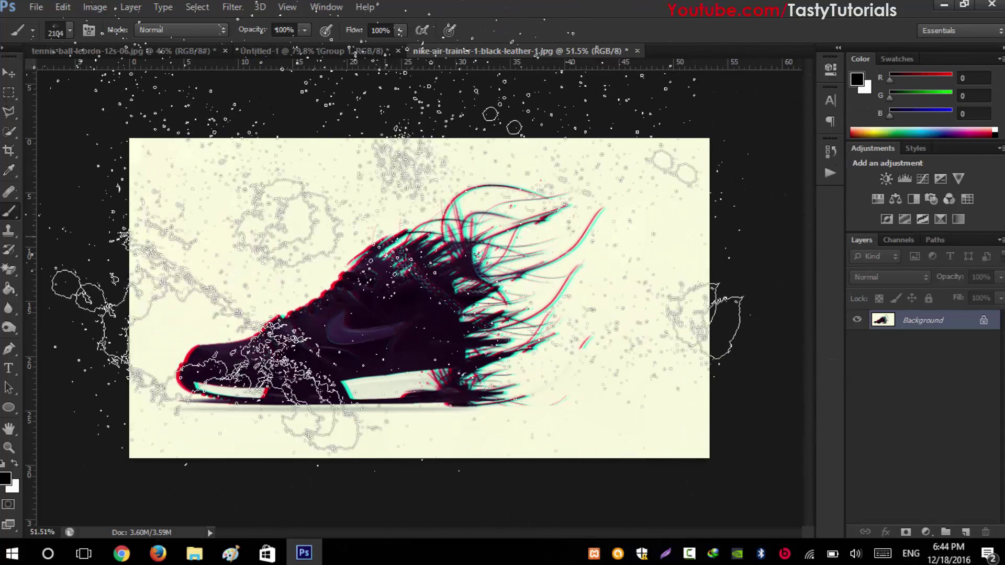
Switch to the Move tool and zoom in and out over the finished sneaker.
key("v")
scroll(482, 306, "up", 3)
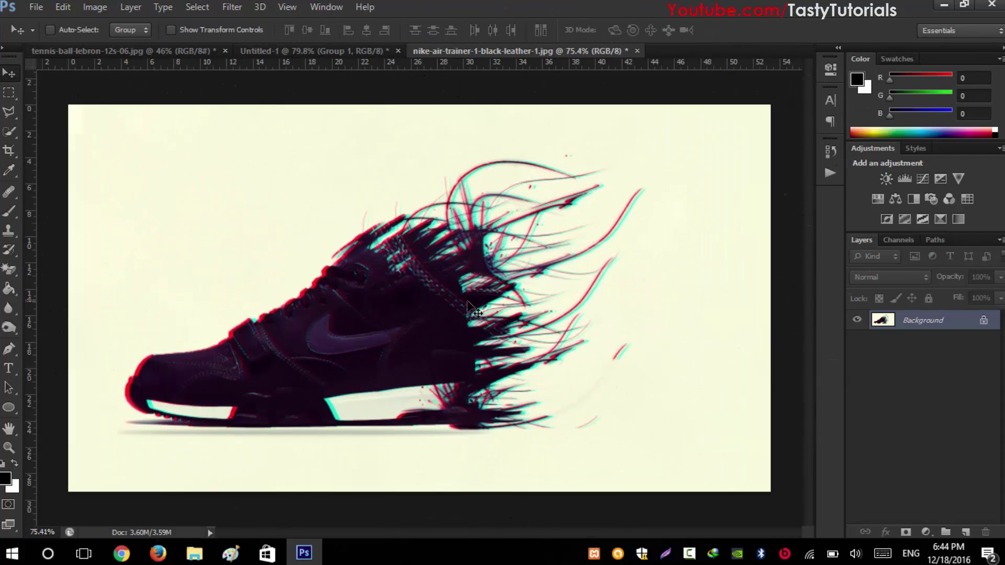
scroll(413, 313, "up", 3)
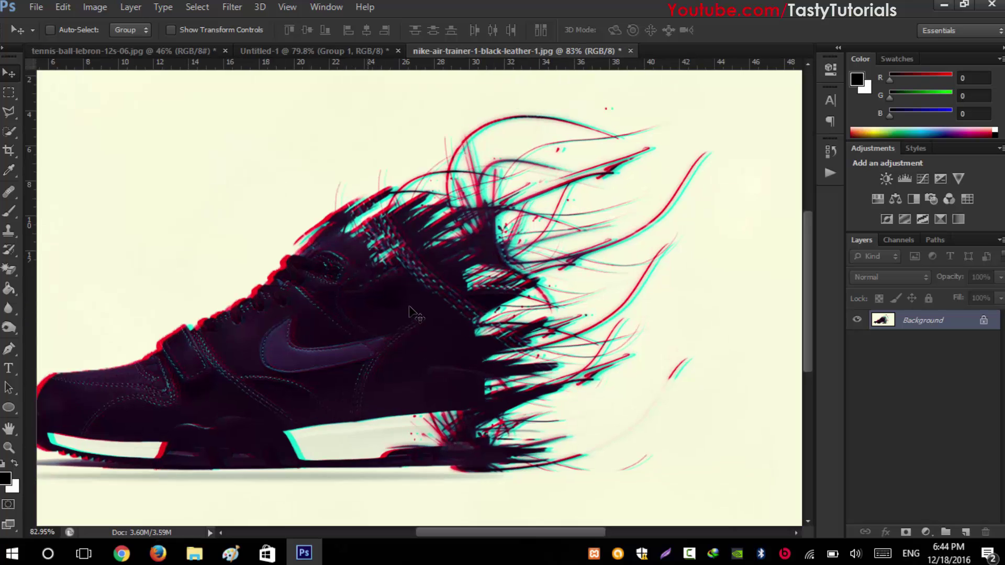
scroll(413, 313, "down", 2)
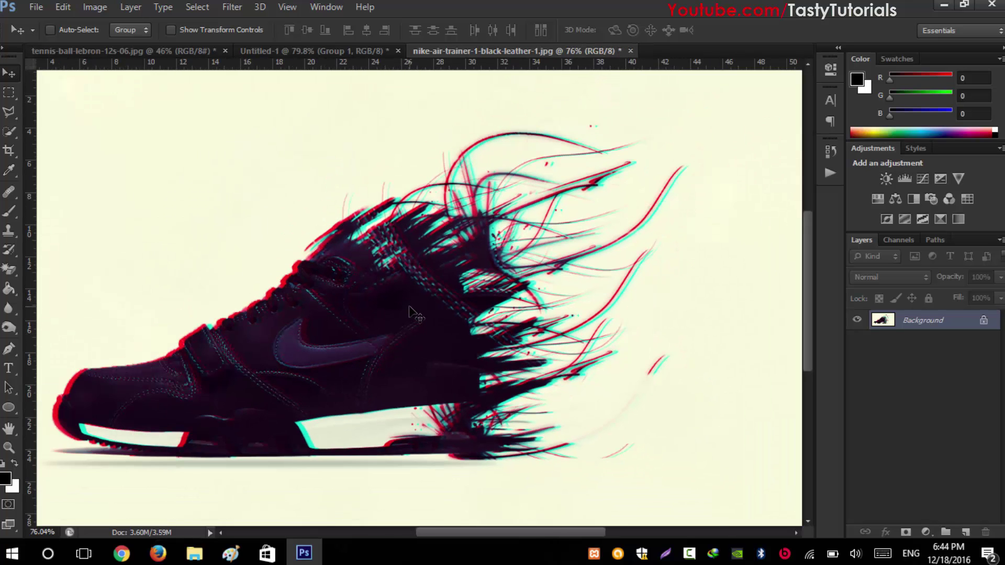
scroll(414, 313, "down", 1)
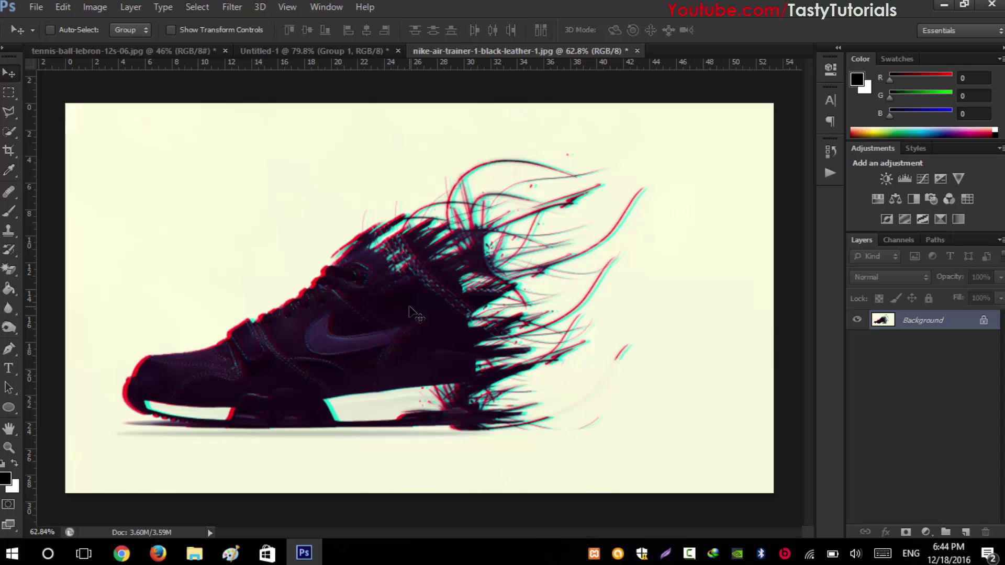